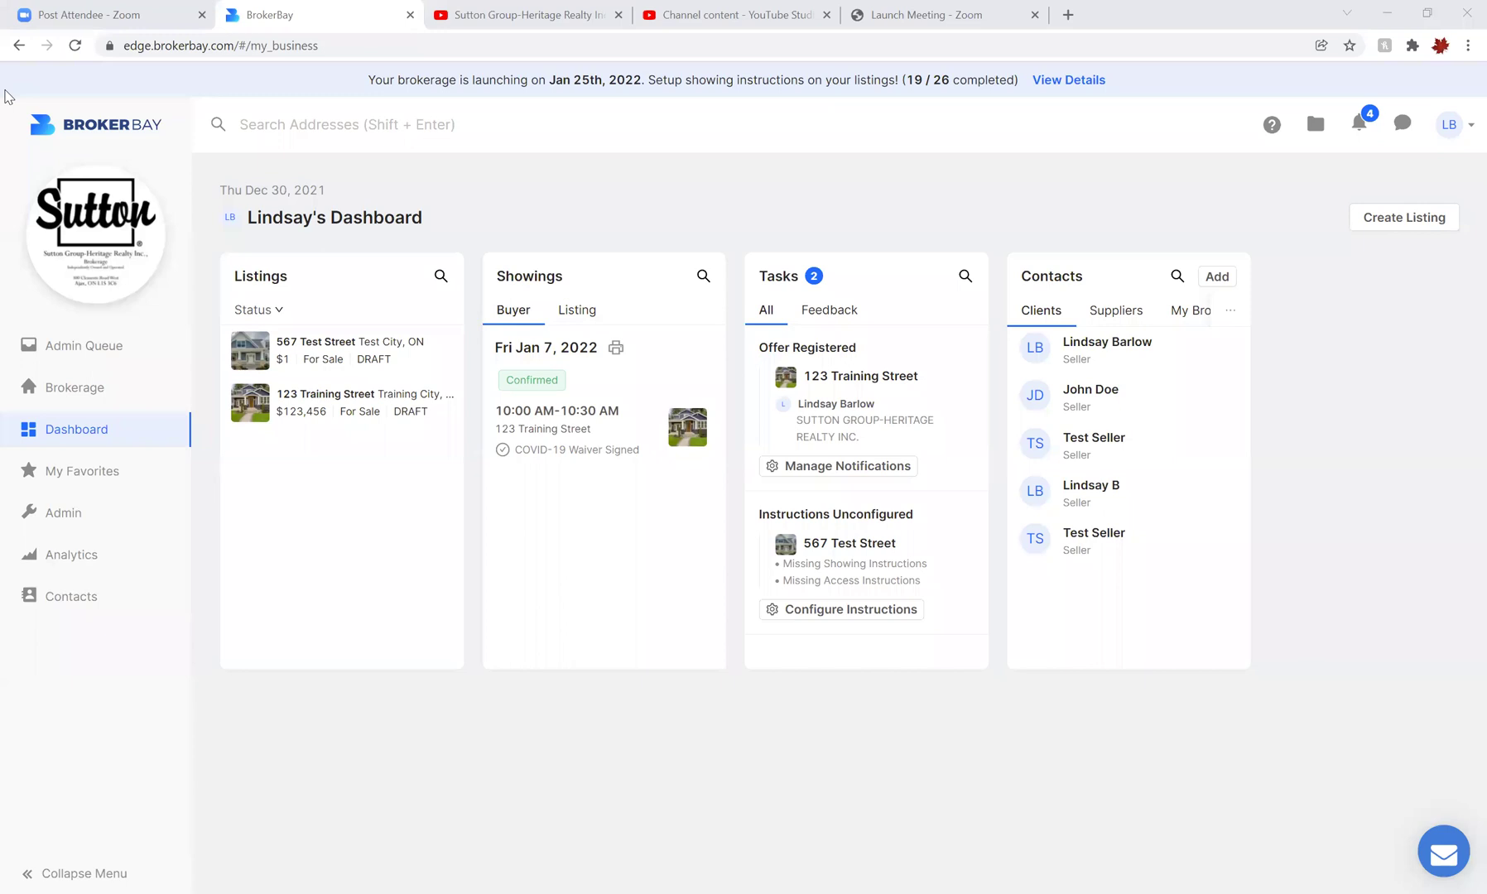
Open the 123 Training Street listing's Offers tab and start a new Register Offer form
left_click(340, 406)
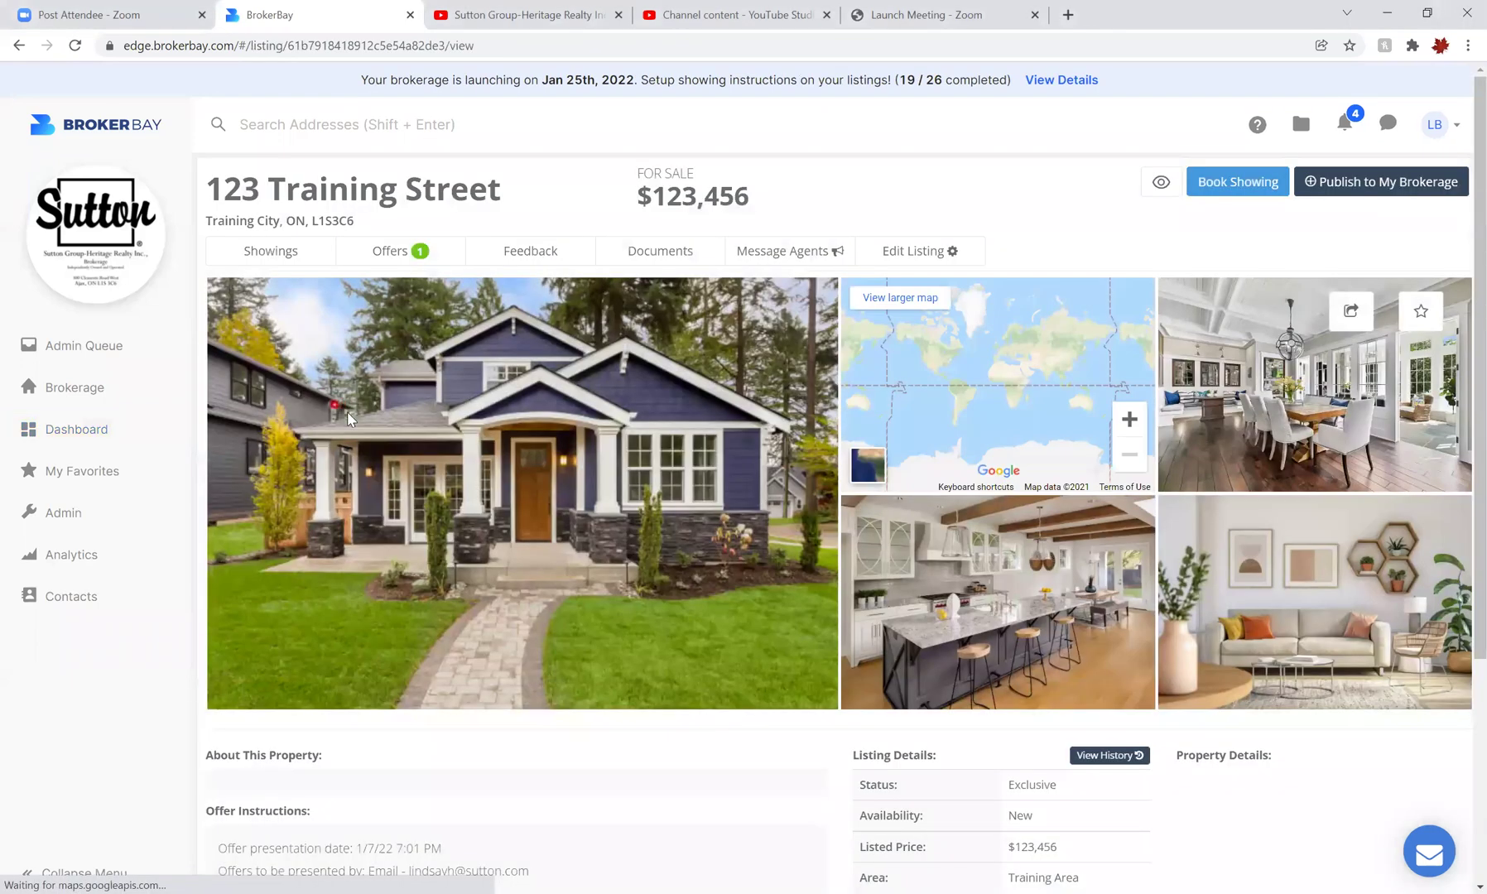
left_click(383, 255)
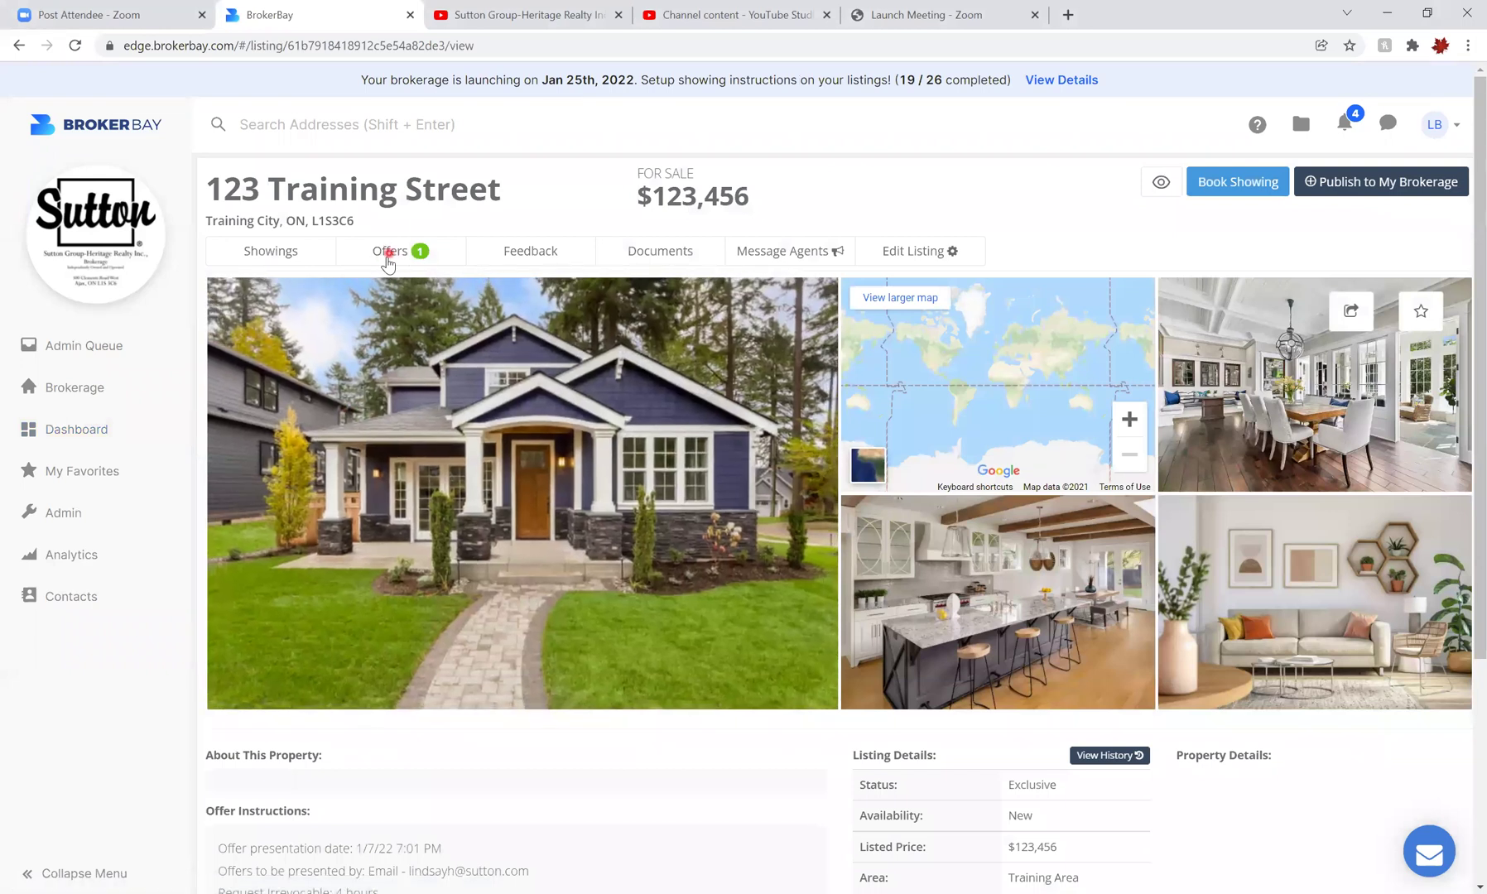
left_click(391, 262)
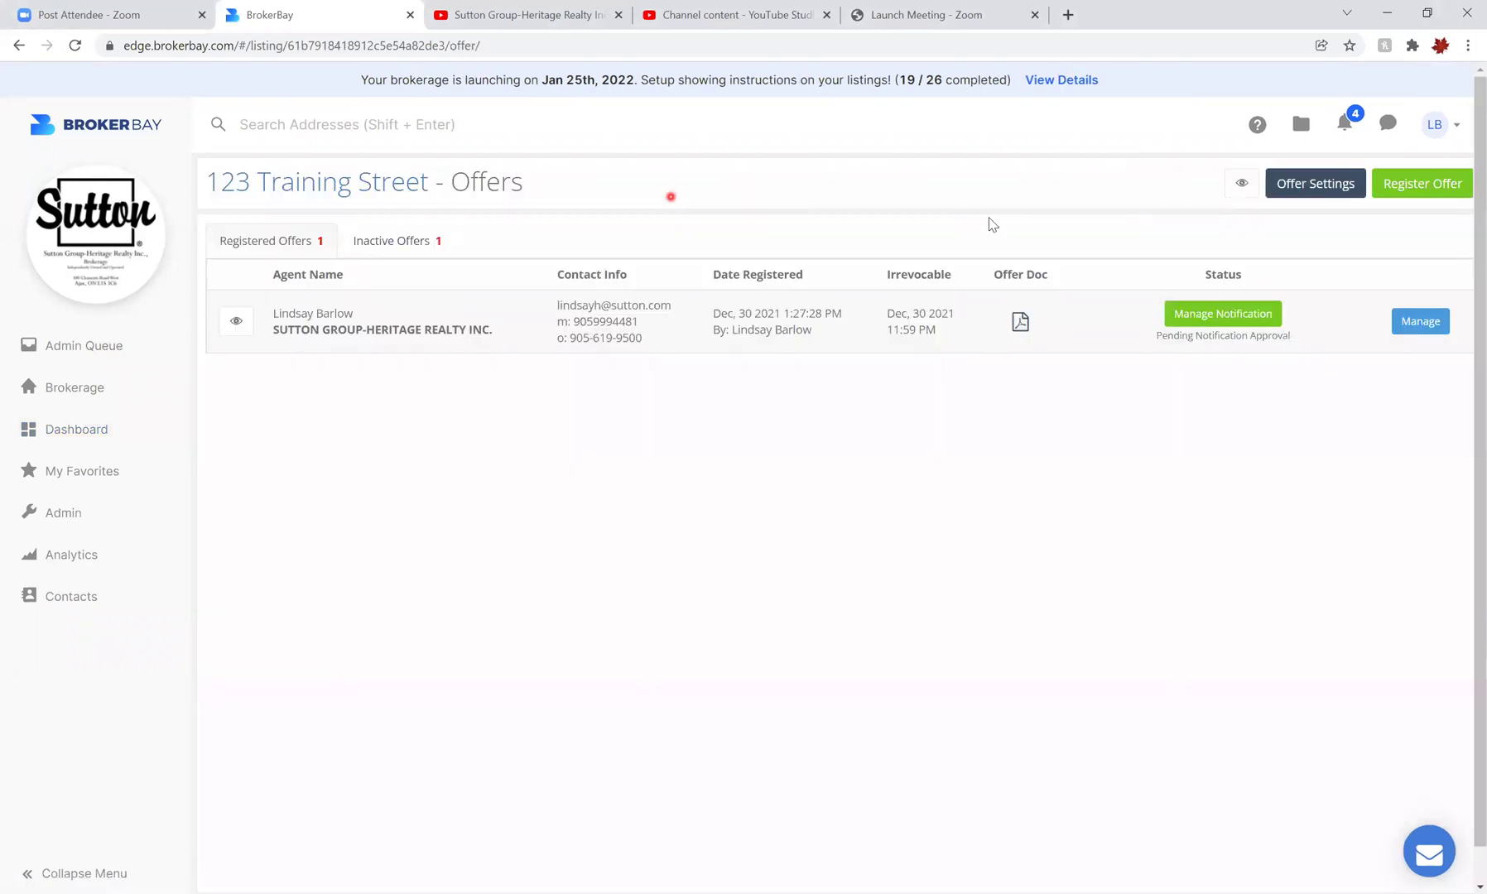
left_click(1415, 185)
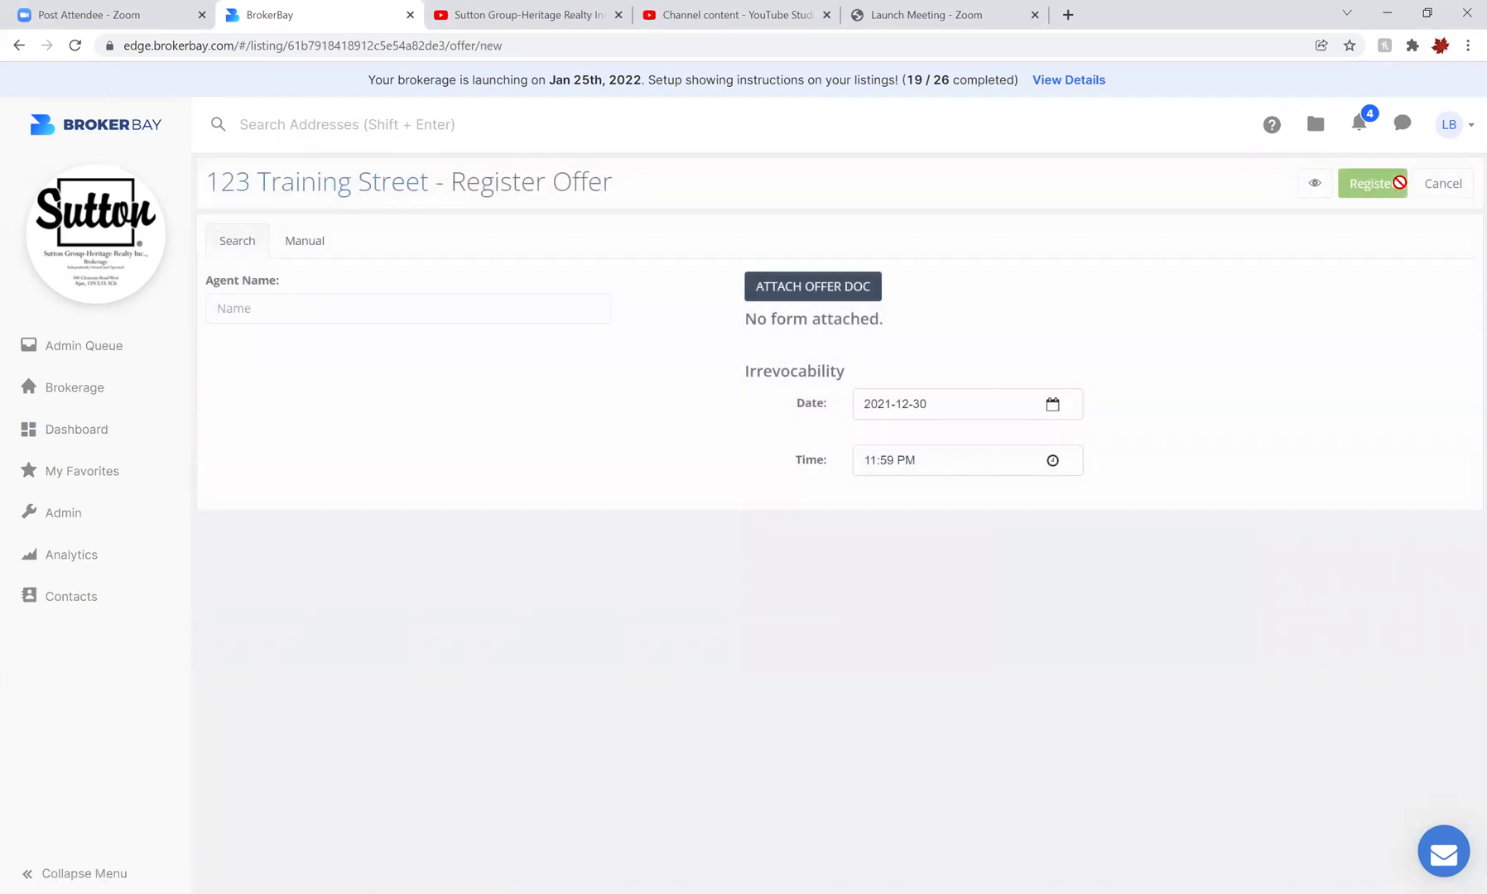
Search for the offering agent by name and select the matching suggestion
left_click(287, 306)
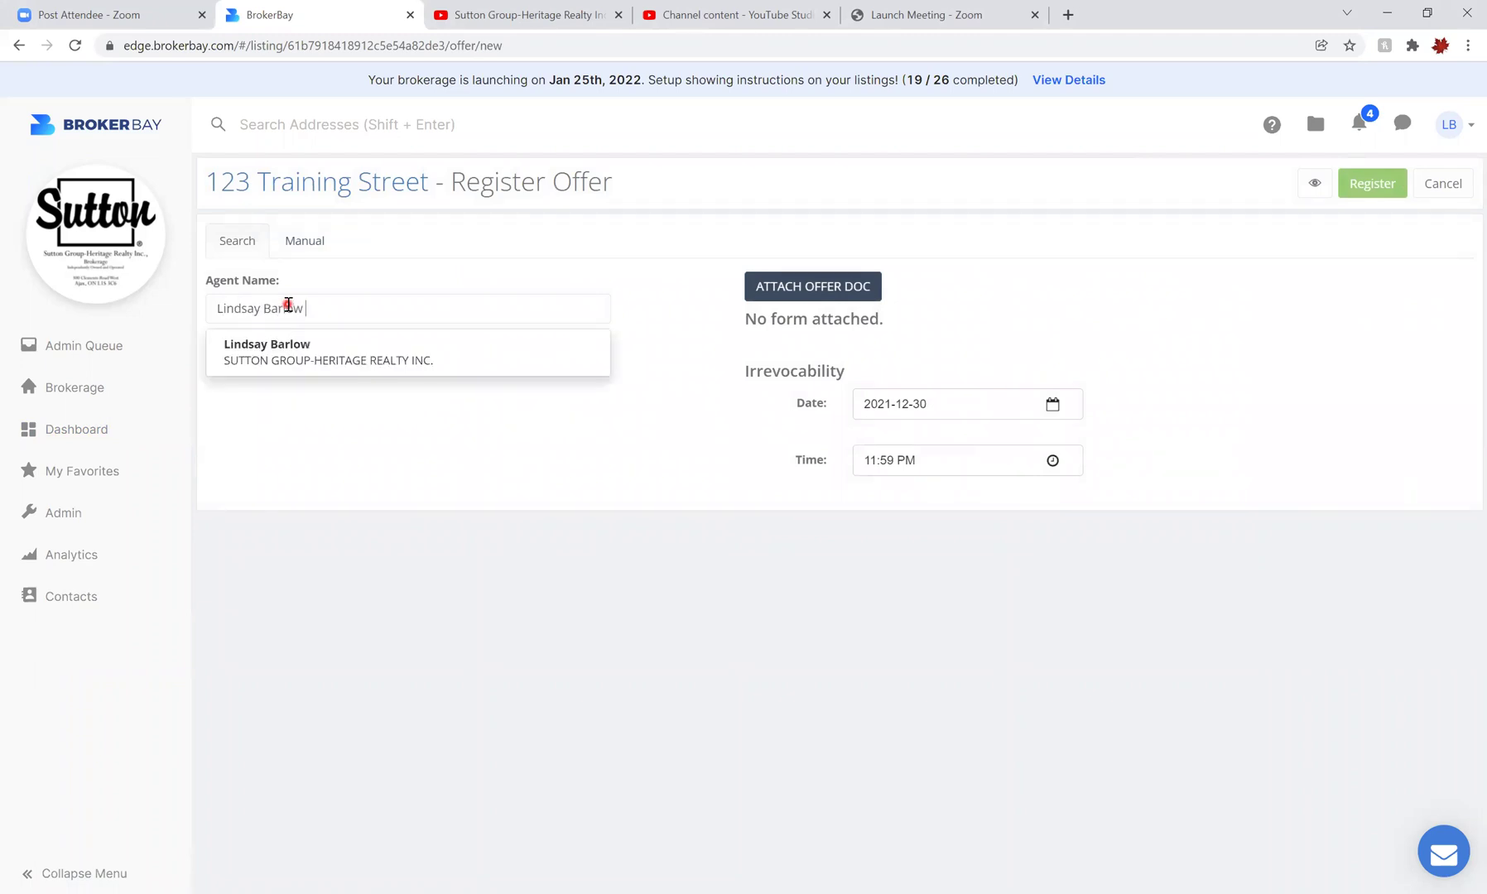
left_click(279, 346)
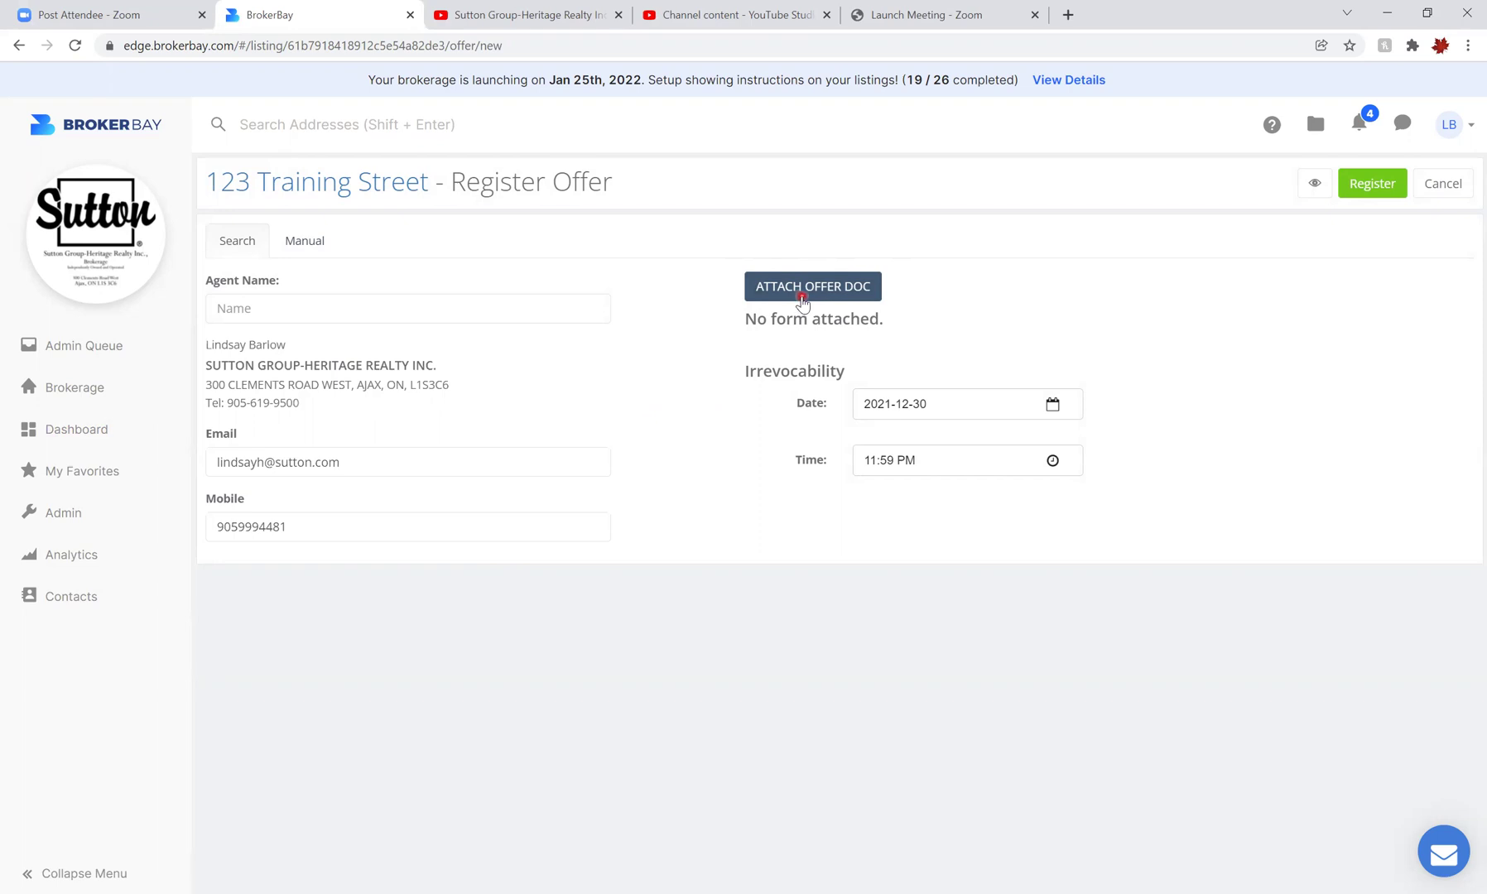
Set the irrevocability date to 2021-12-31 and submit the offer details
left_click(1055, 407)
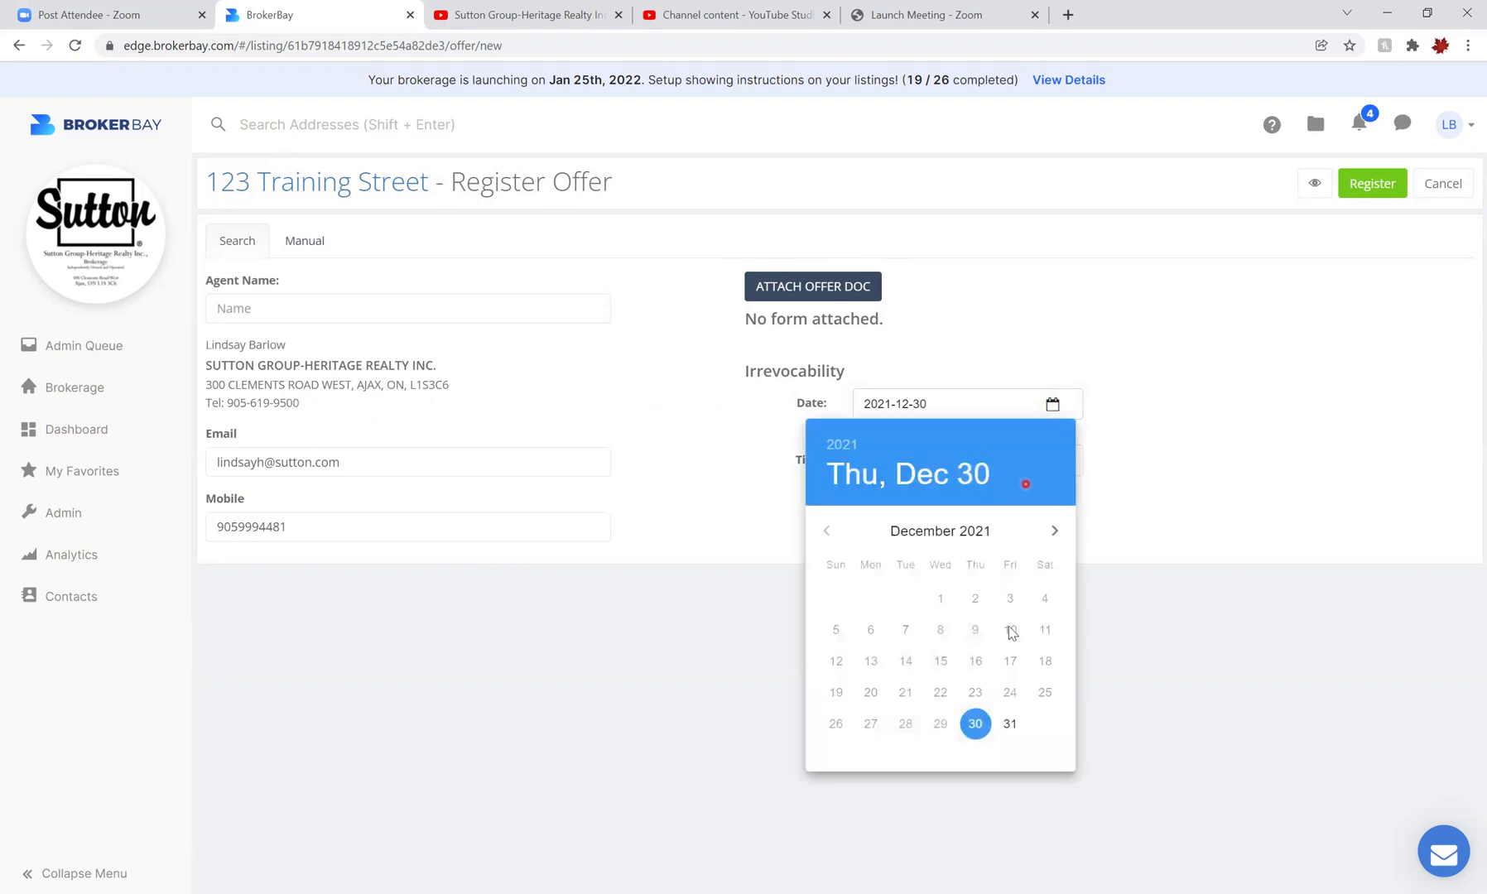
left_click(1007, 726)
left_click(1054, 463)
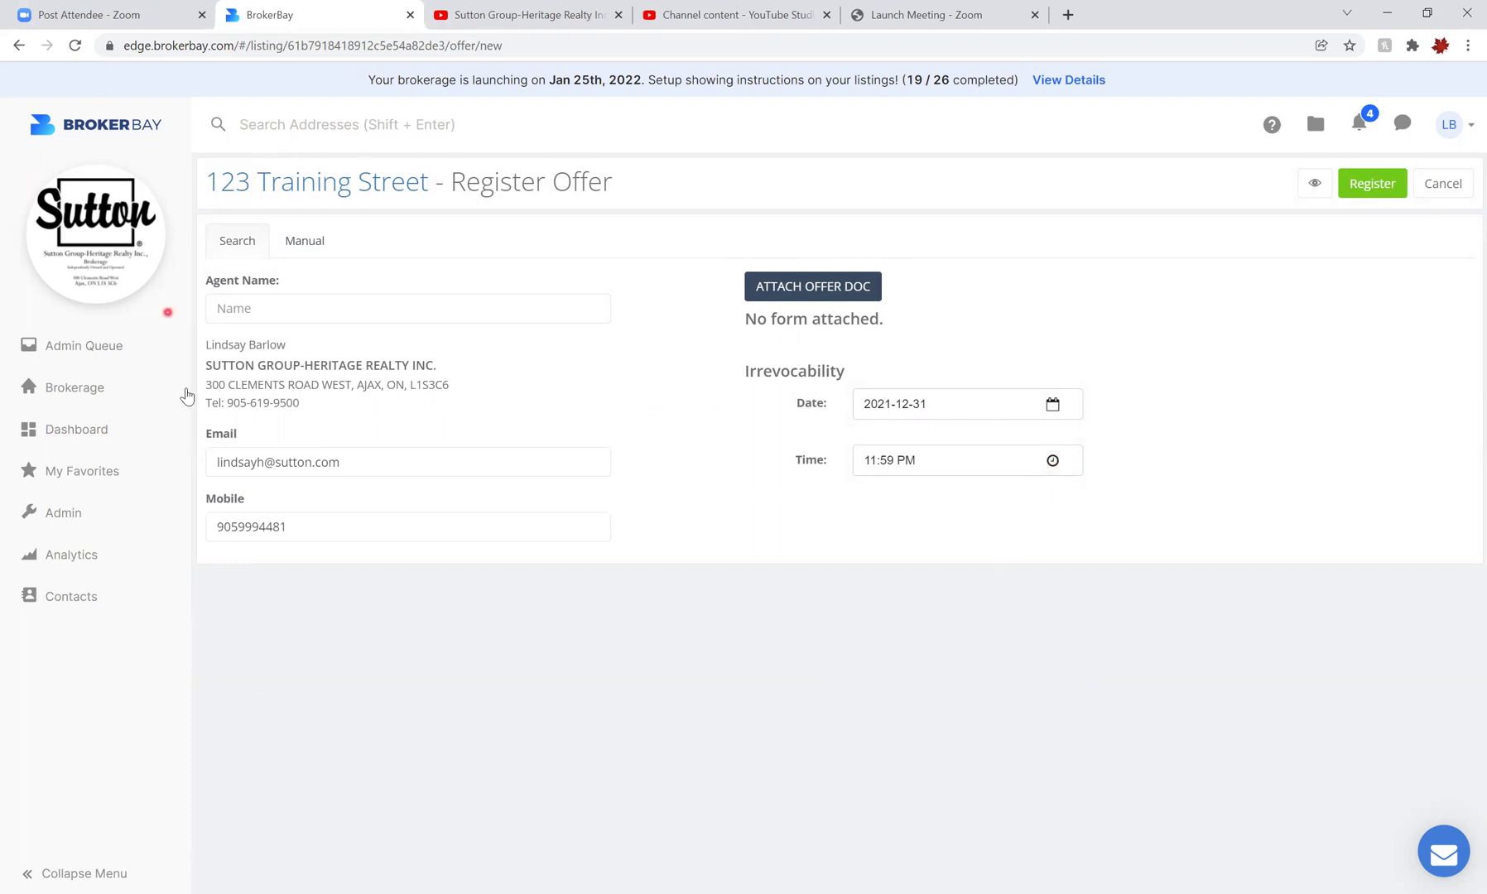
left_click(1366, 196)
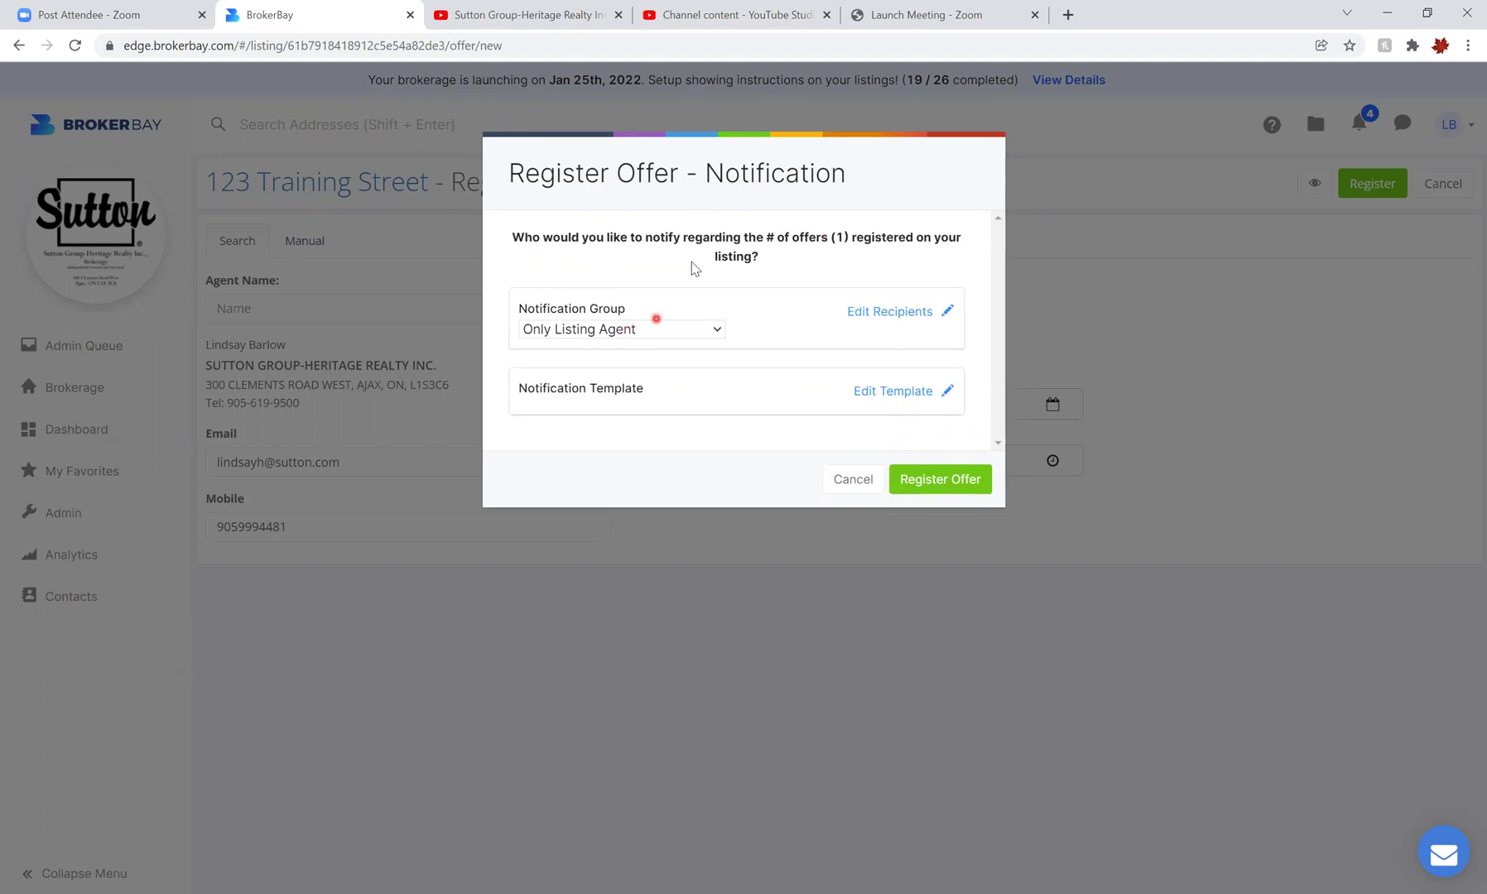
Try each Notification Group option, ending on Showing Agents (2/2)
left_click(722, 331)
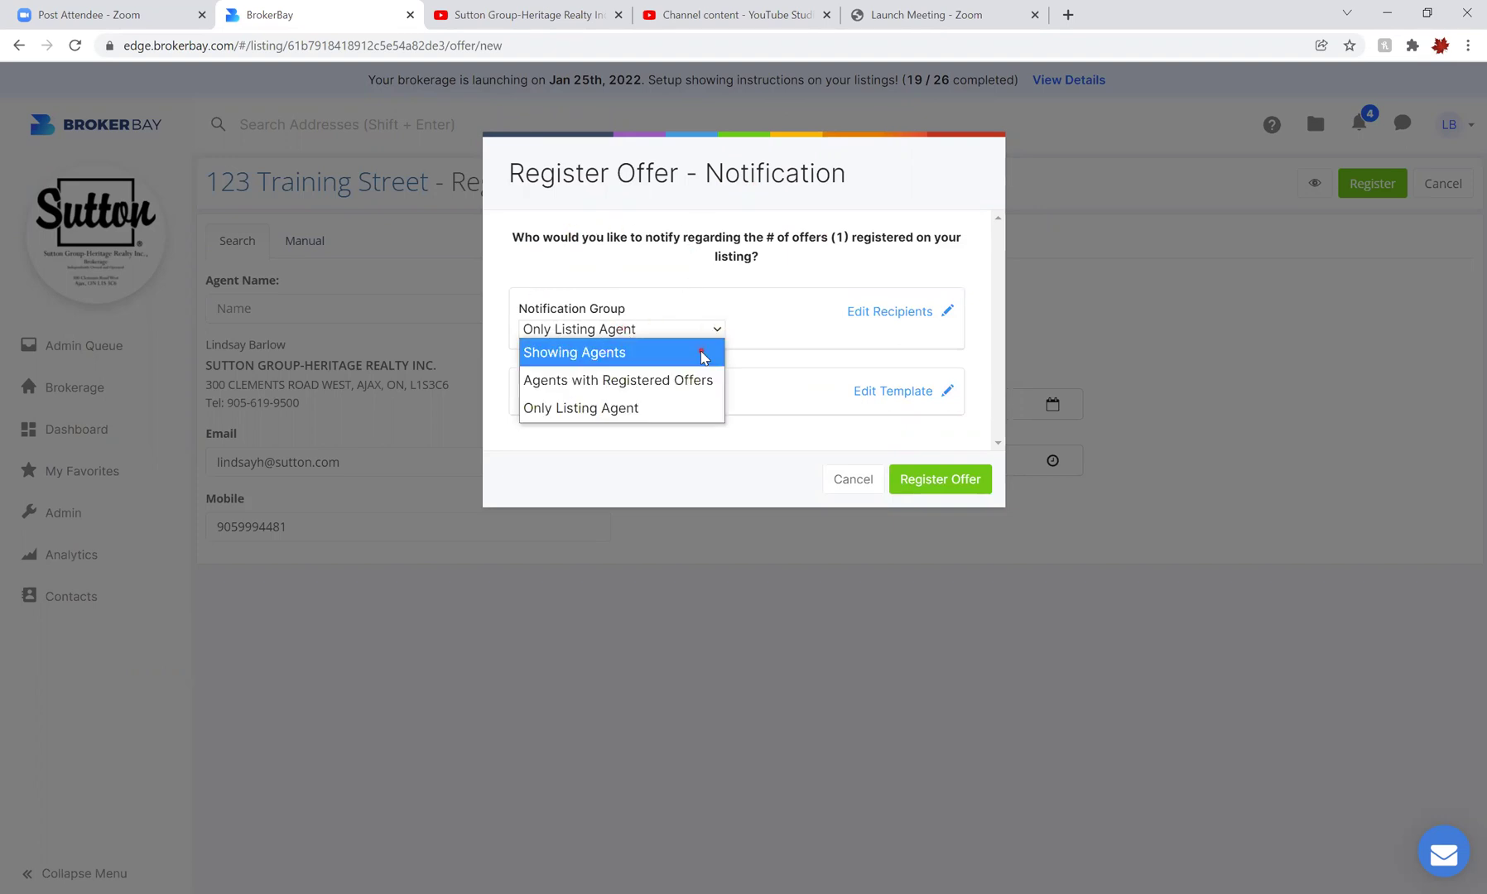
left_click(706, 348)
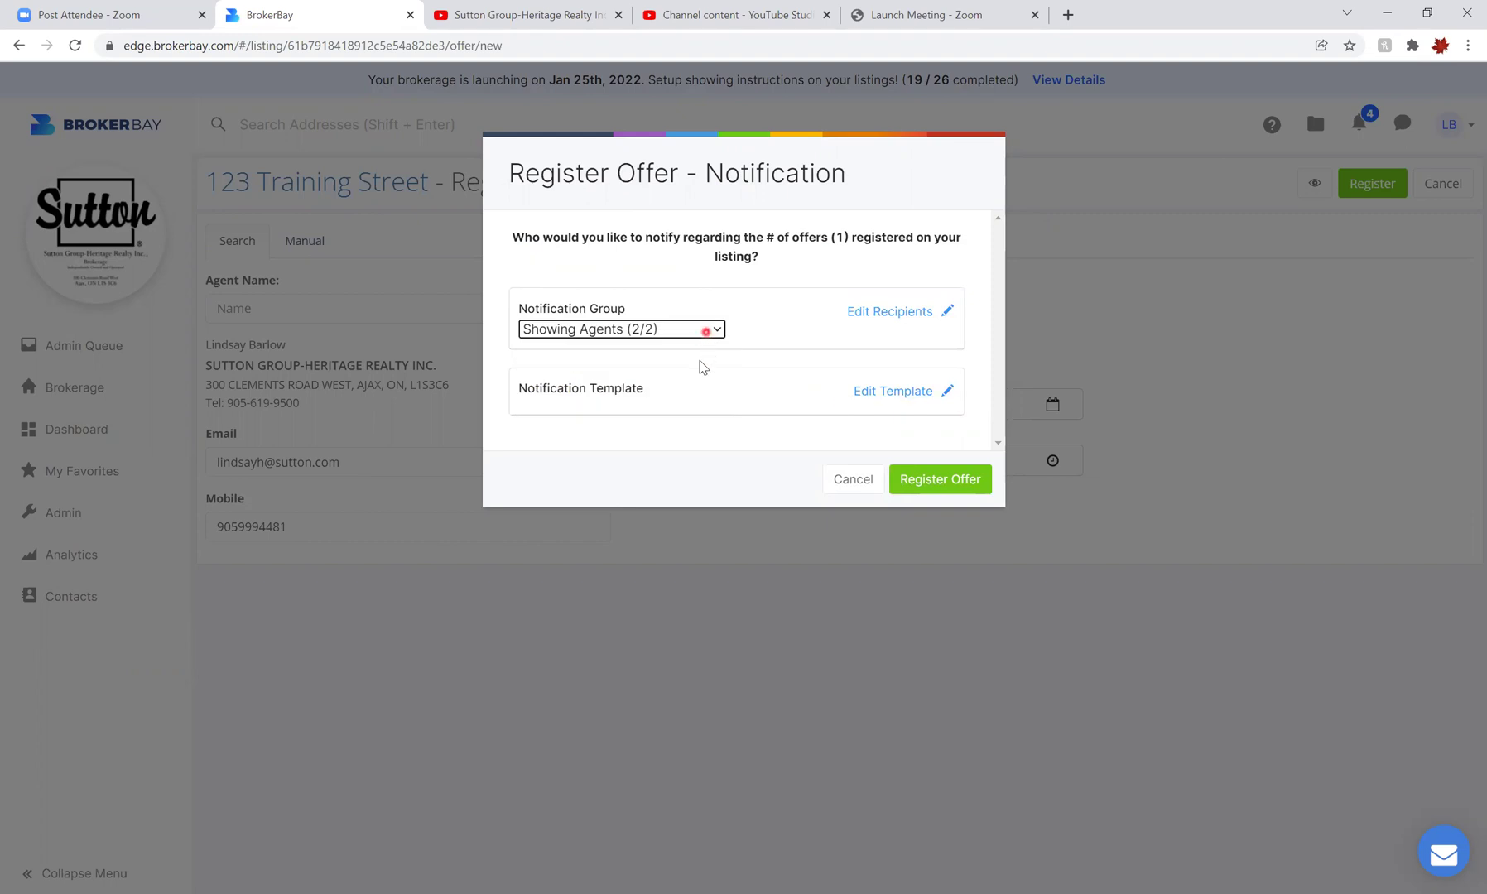
left_click(704, 331)
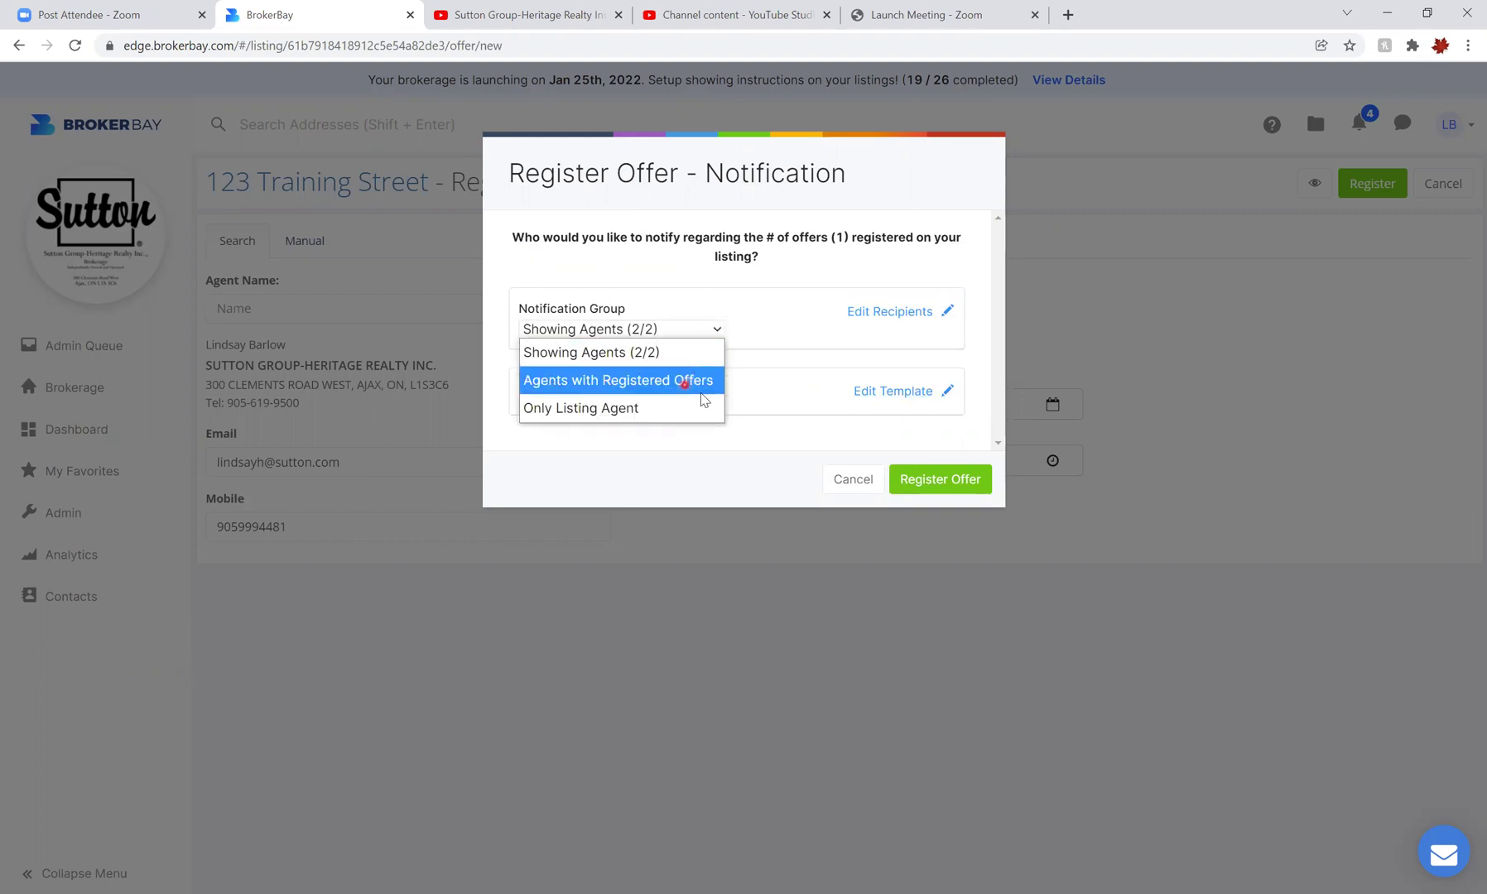
left_click(701, 384)
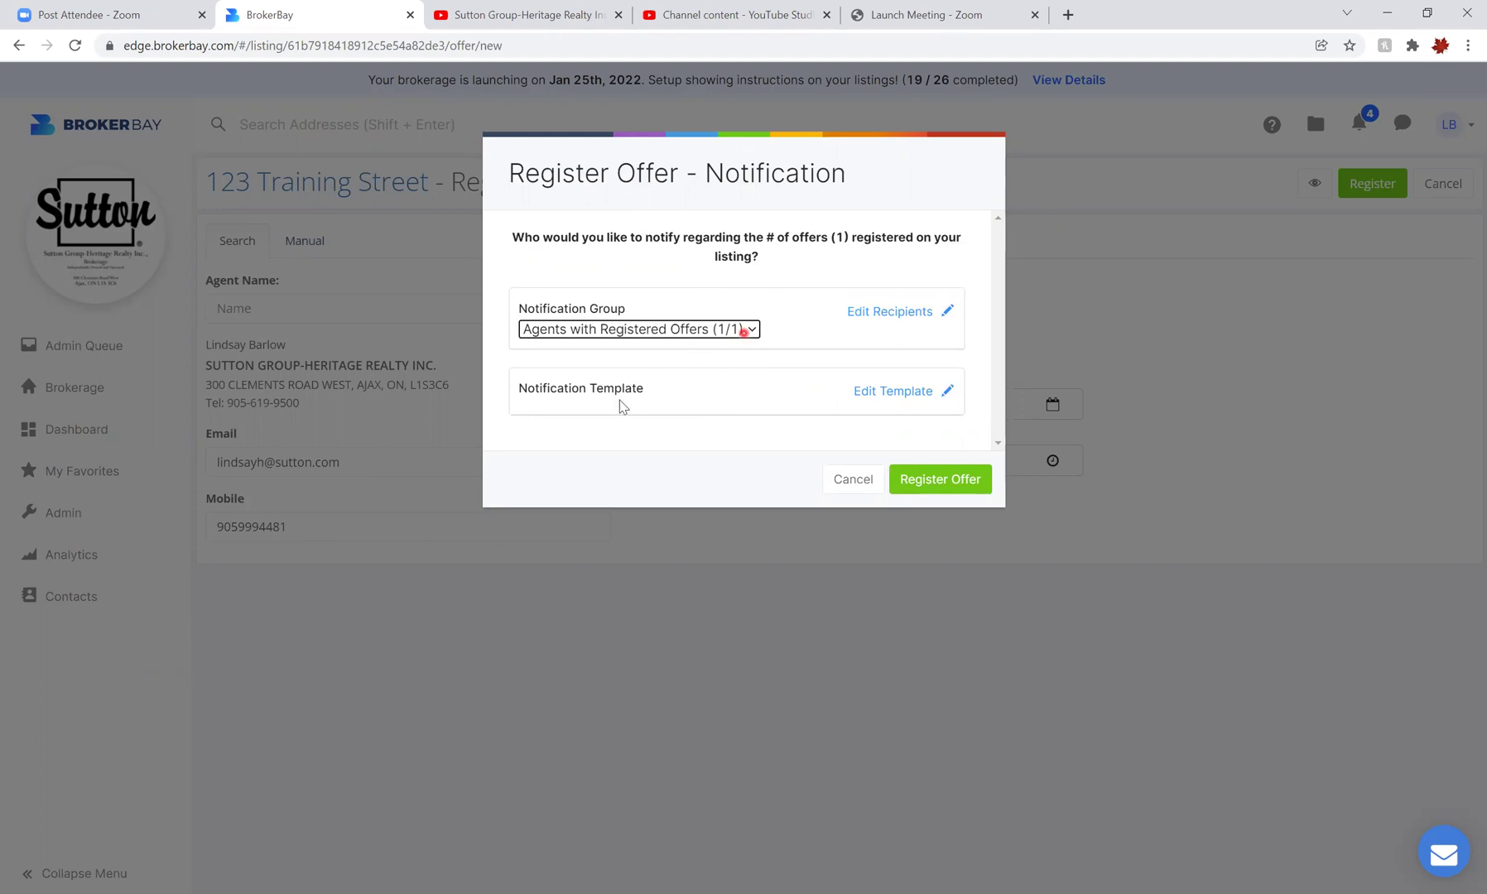
key("alt+Down")
key("Return")
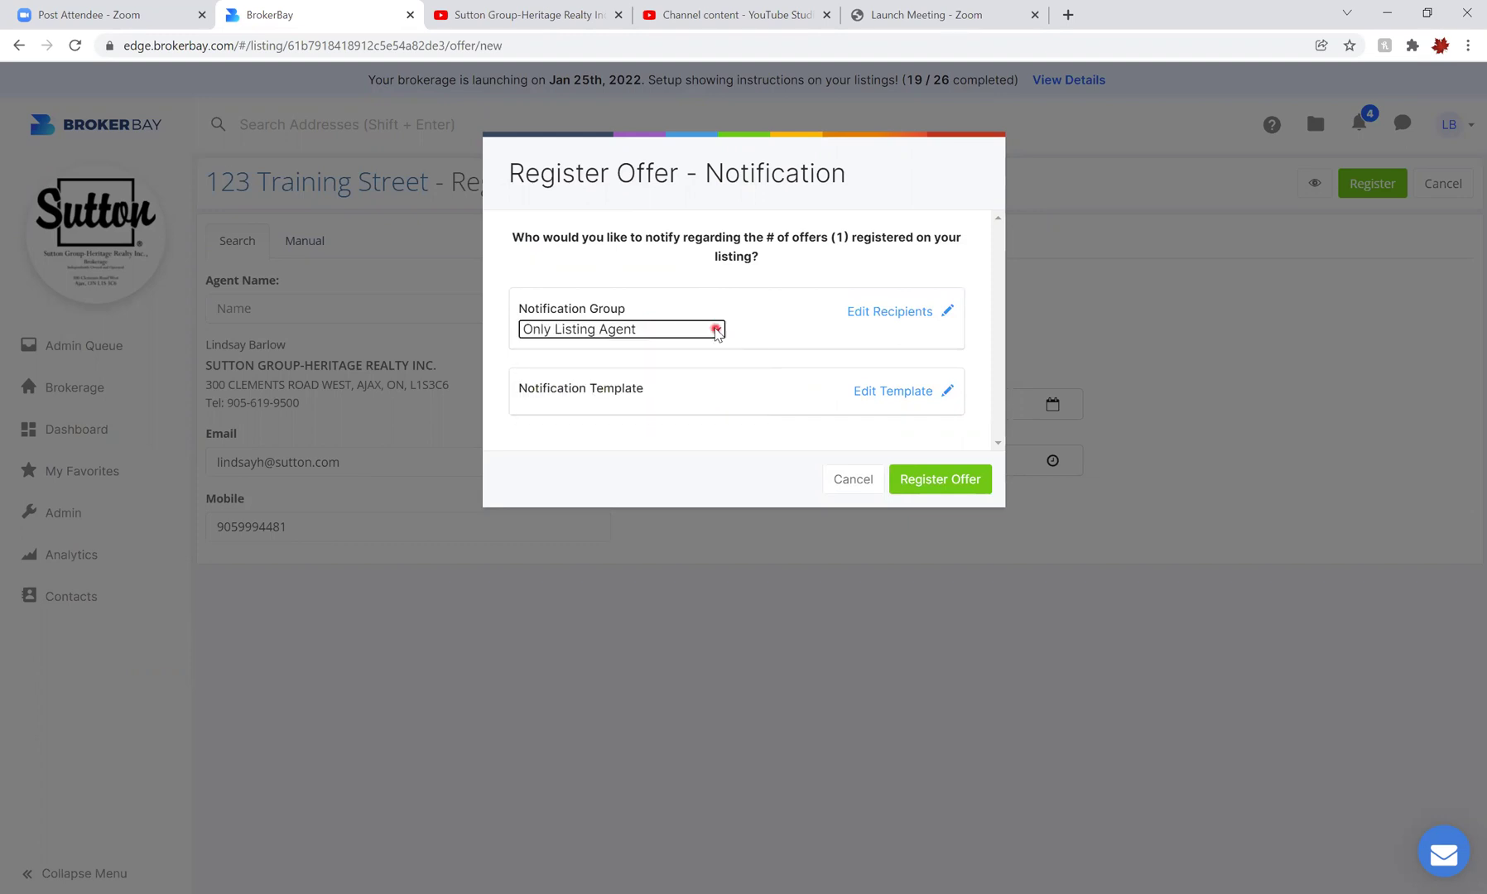
left_click(716, 332)
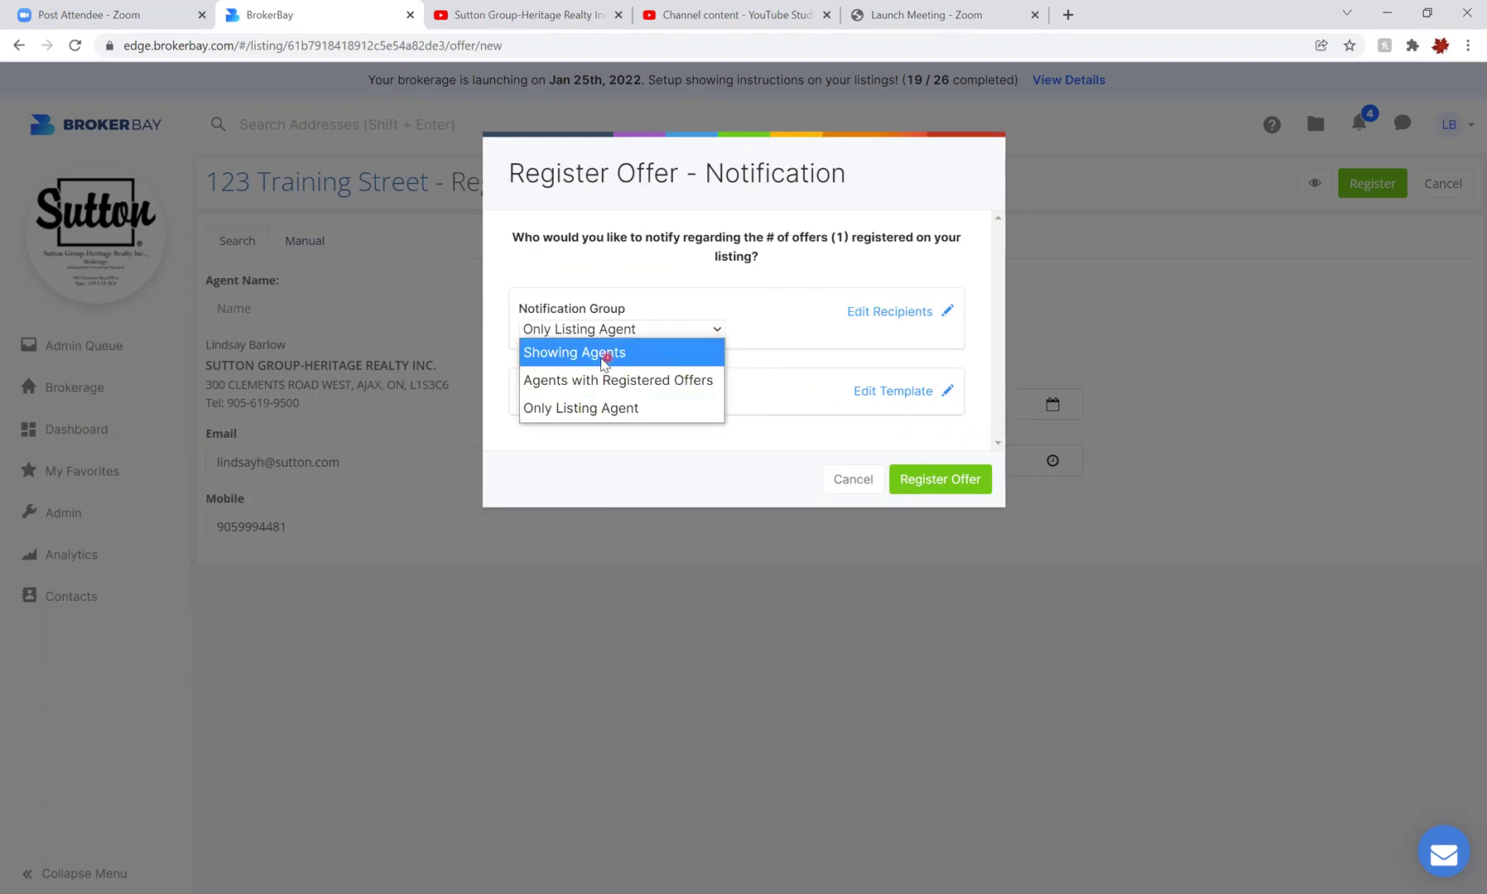
left_click(657, 351)
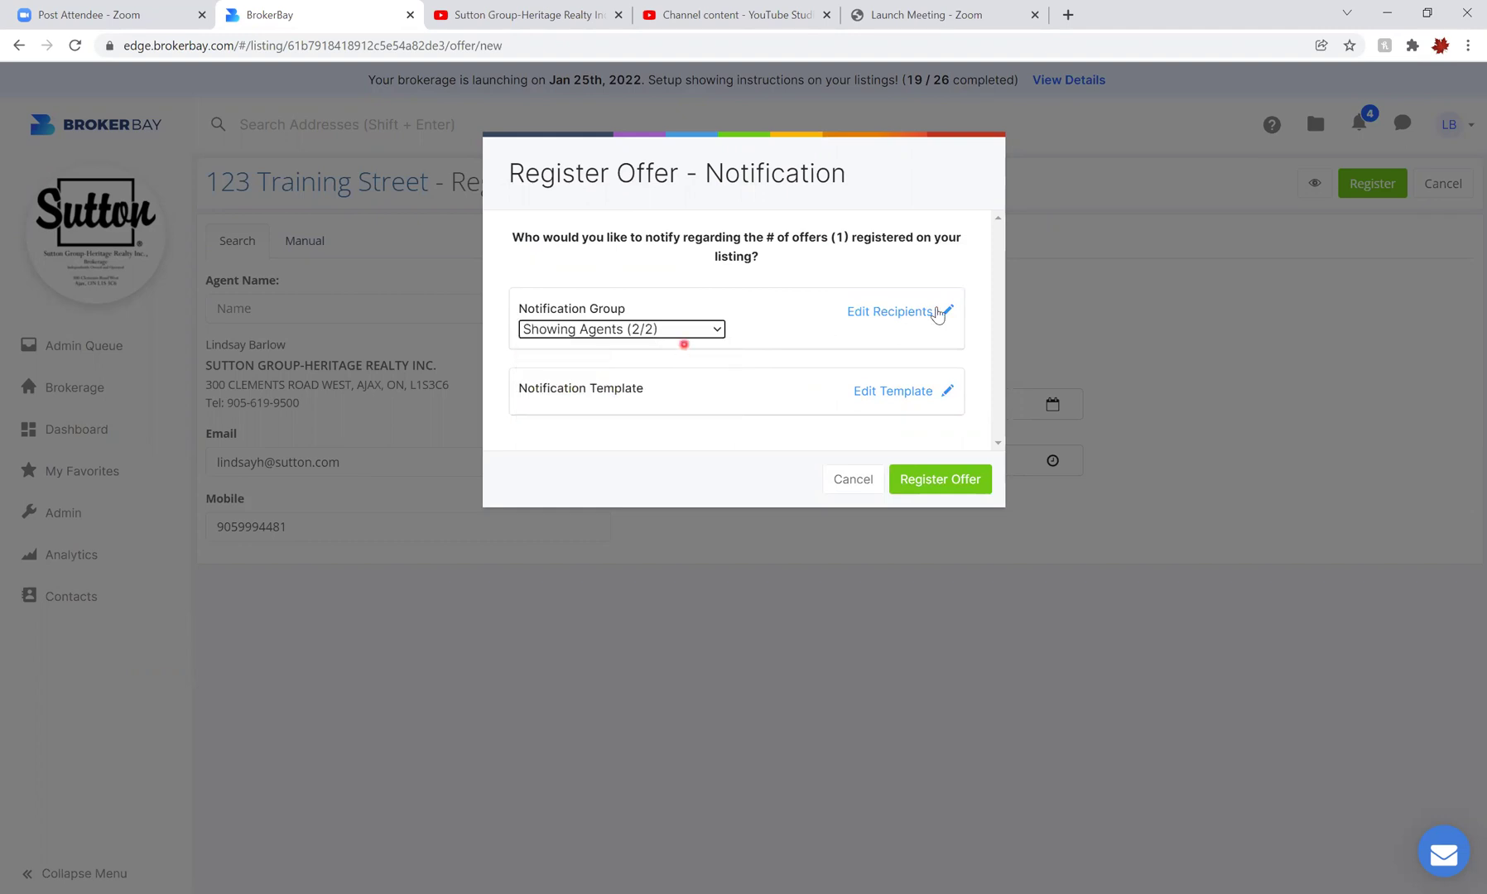
left_click(890, 319)
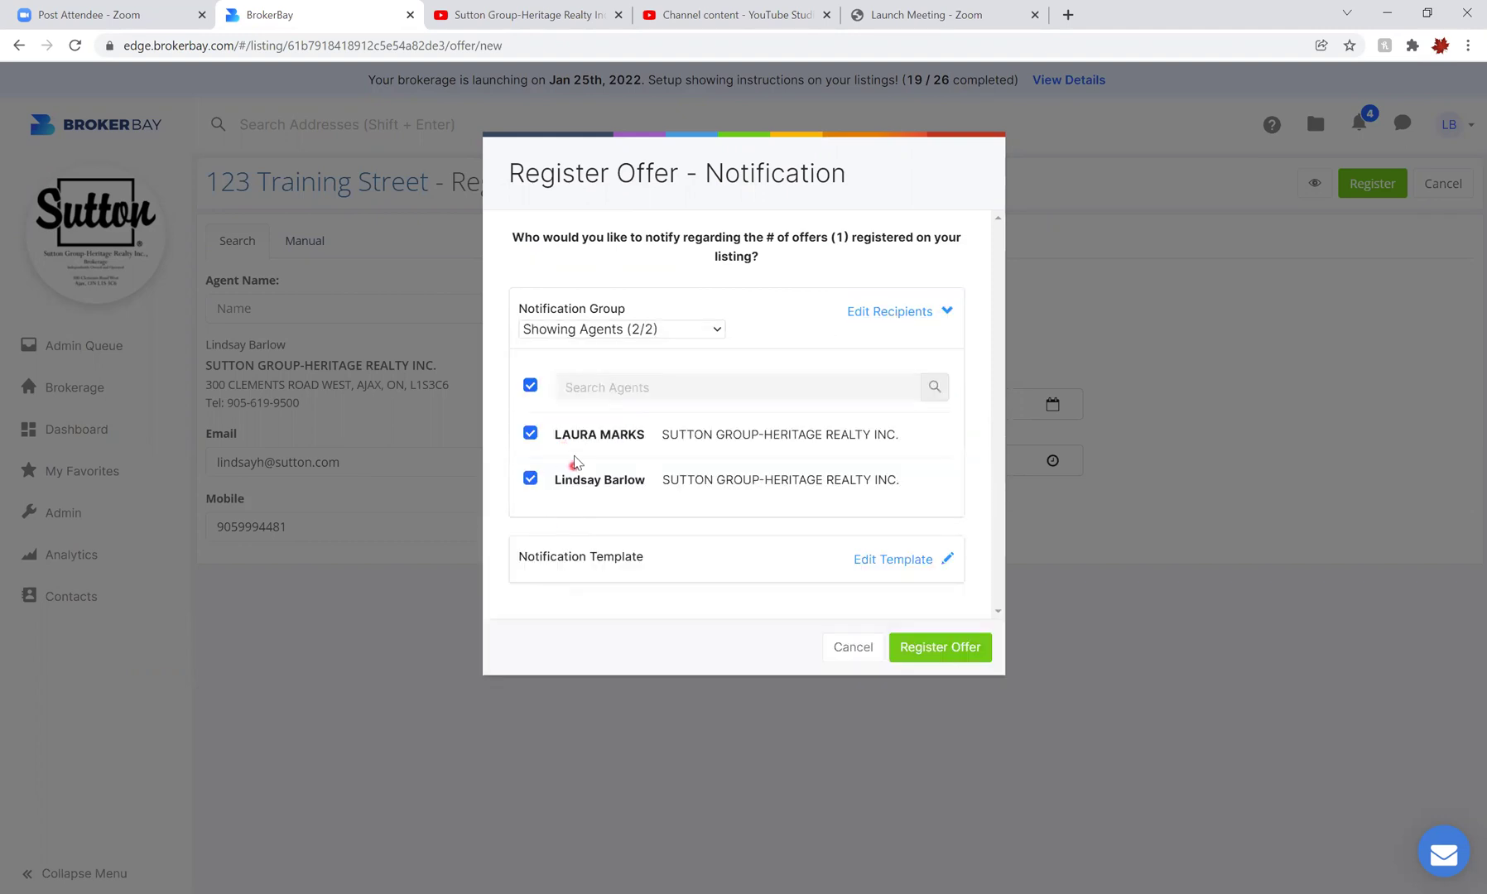
left_click(532, 435)
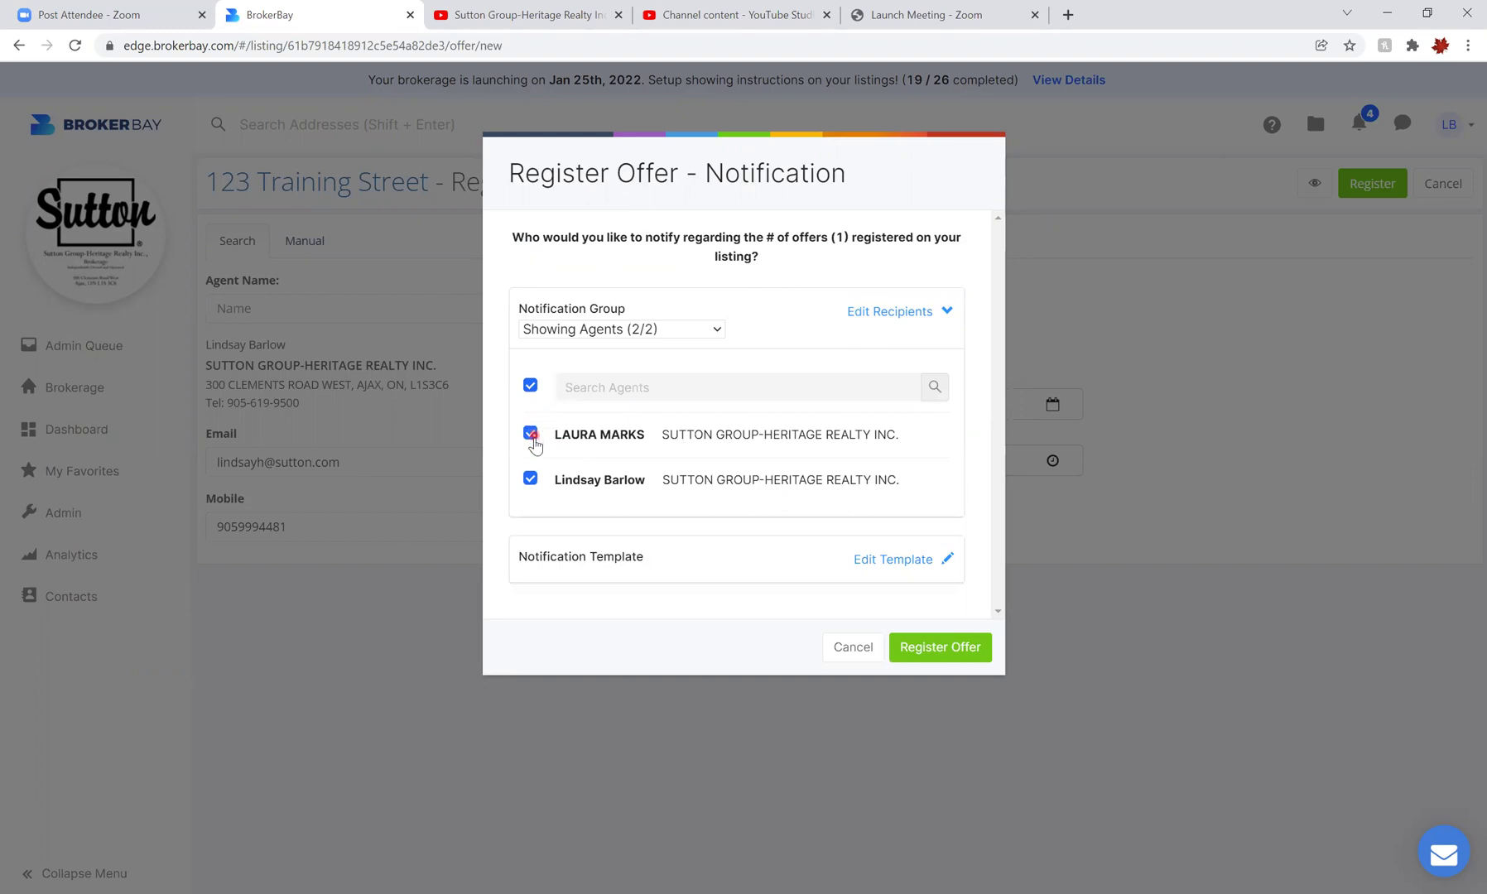
left_click(716, 330)
left_click(615, 354)
left_click(946, 311)
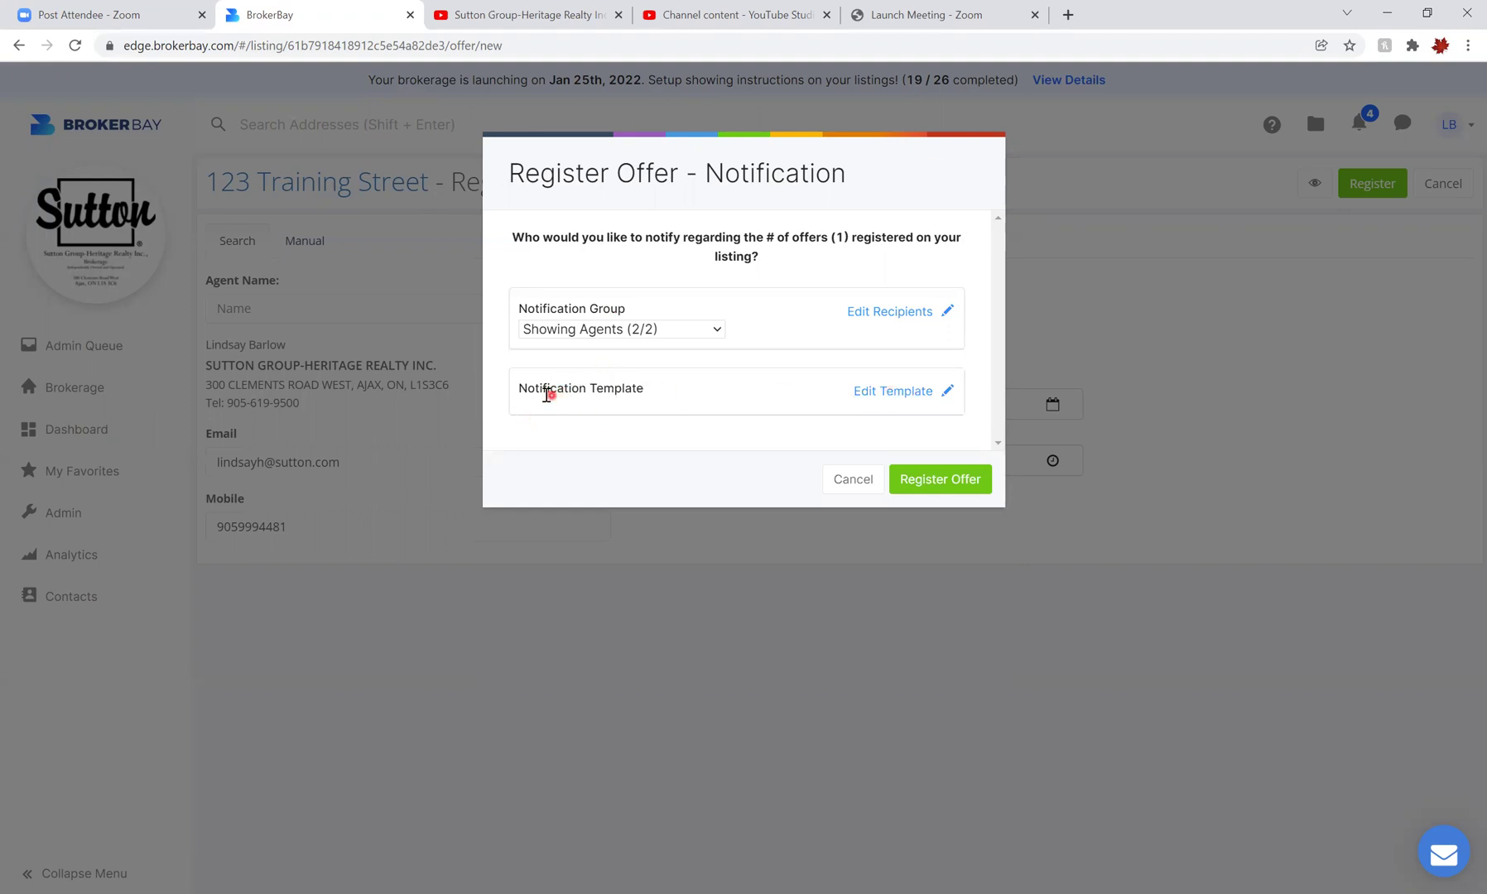
Review the 'NEW REGISTERED OFFER (2 TOTAL)' email template body, then collapse the editor
left_click(891, 393)
scroll(861, 488, "down", 3)
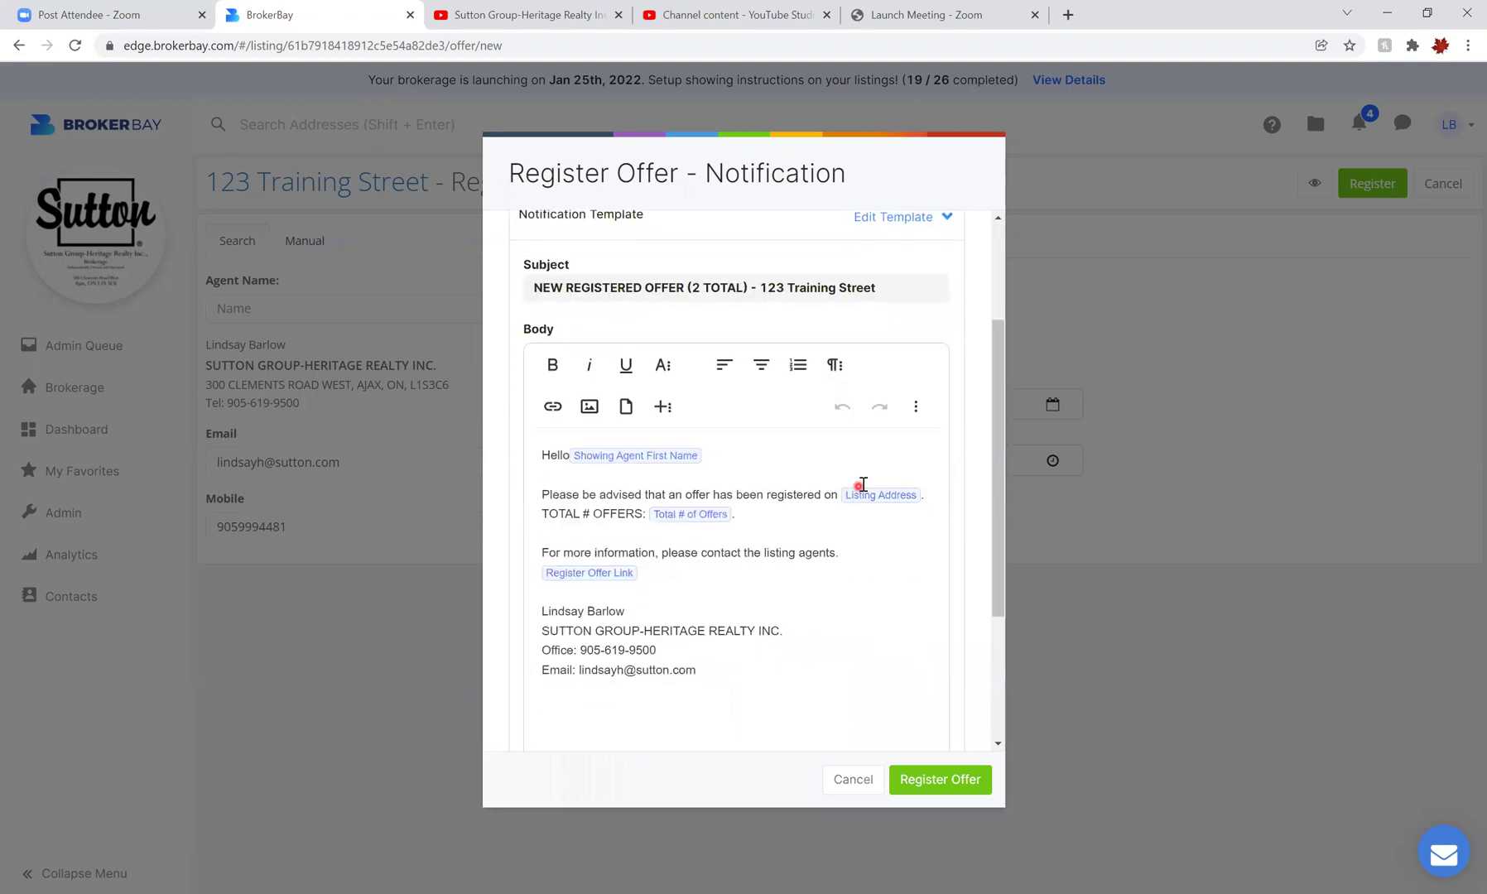
scroll(860, 515, "down", 3)
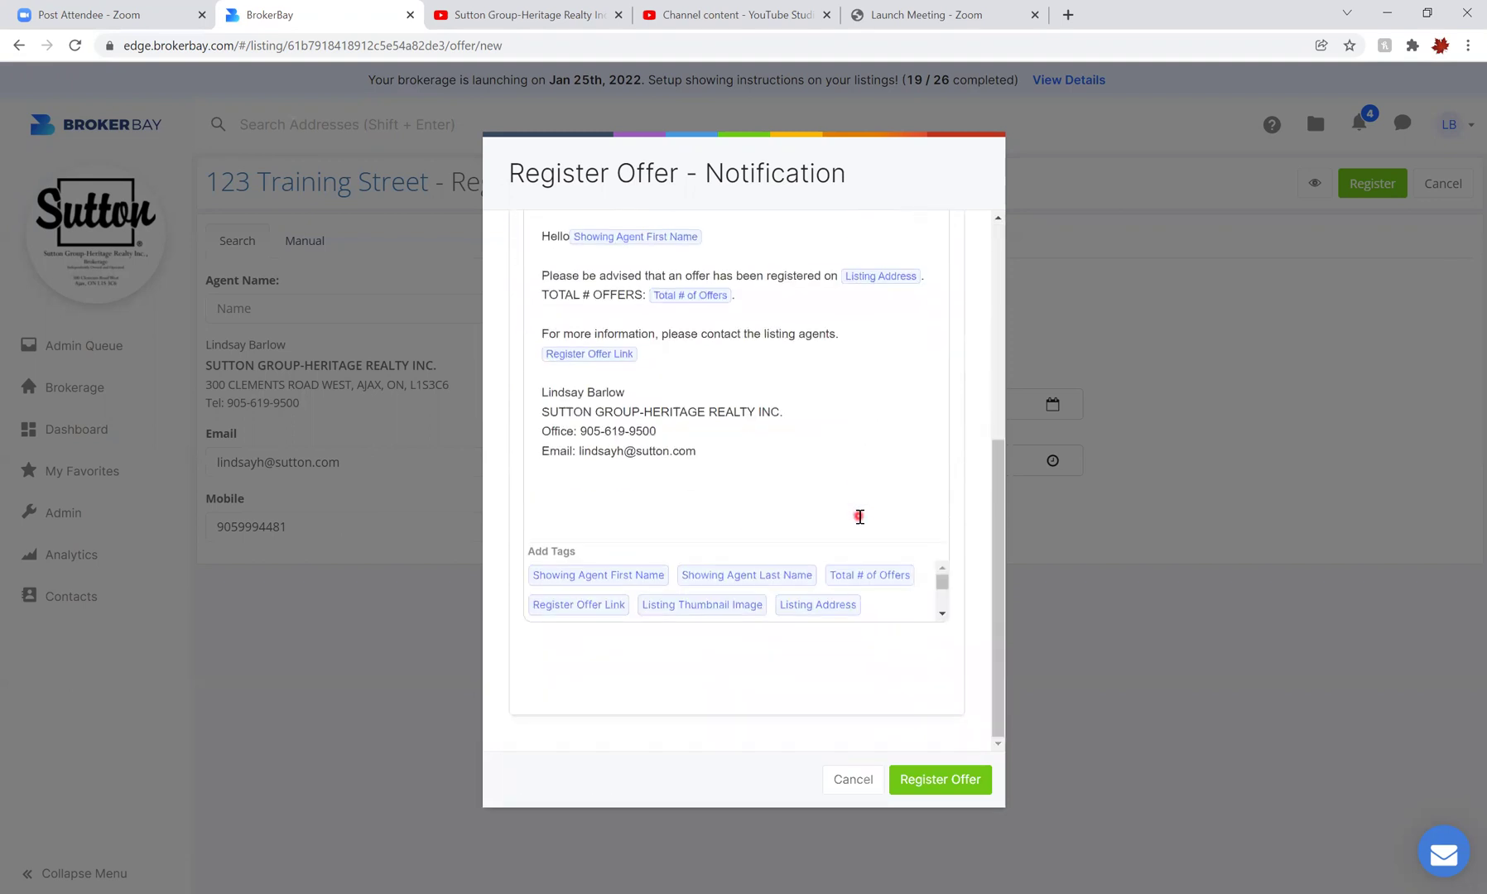
scroll(860, 516, "up", 3)
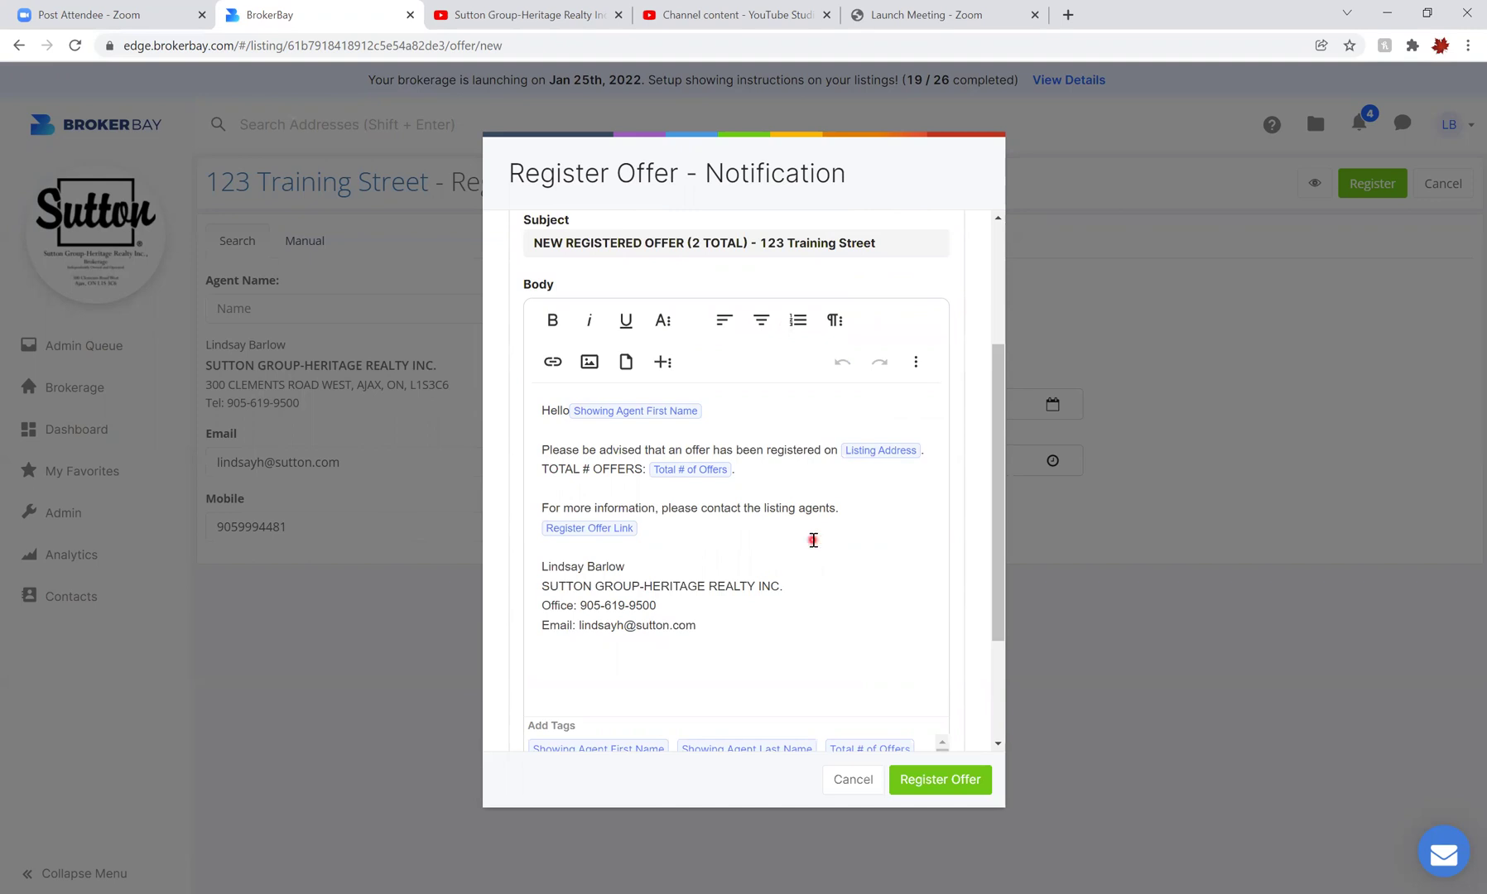
scroll(814, 540, "up", 3)
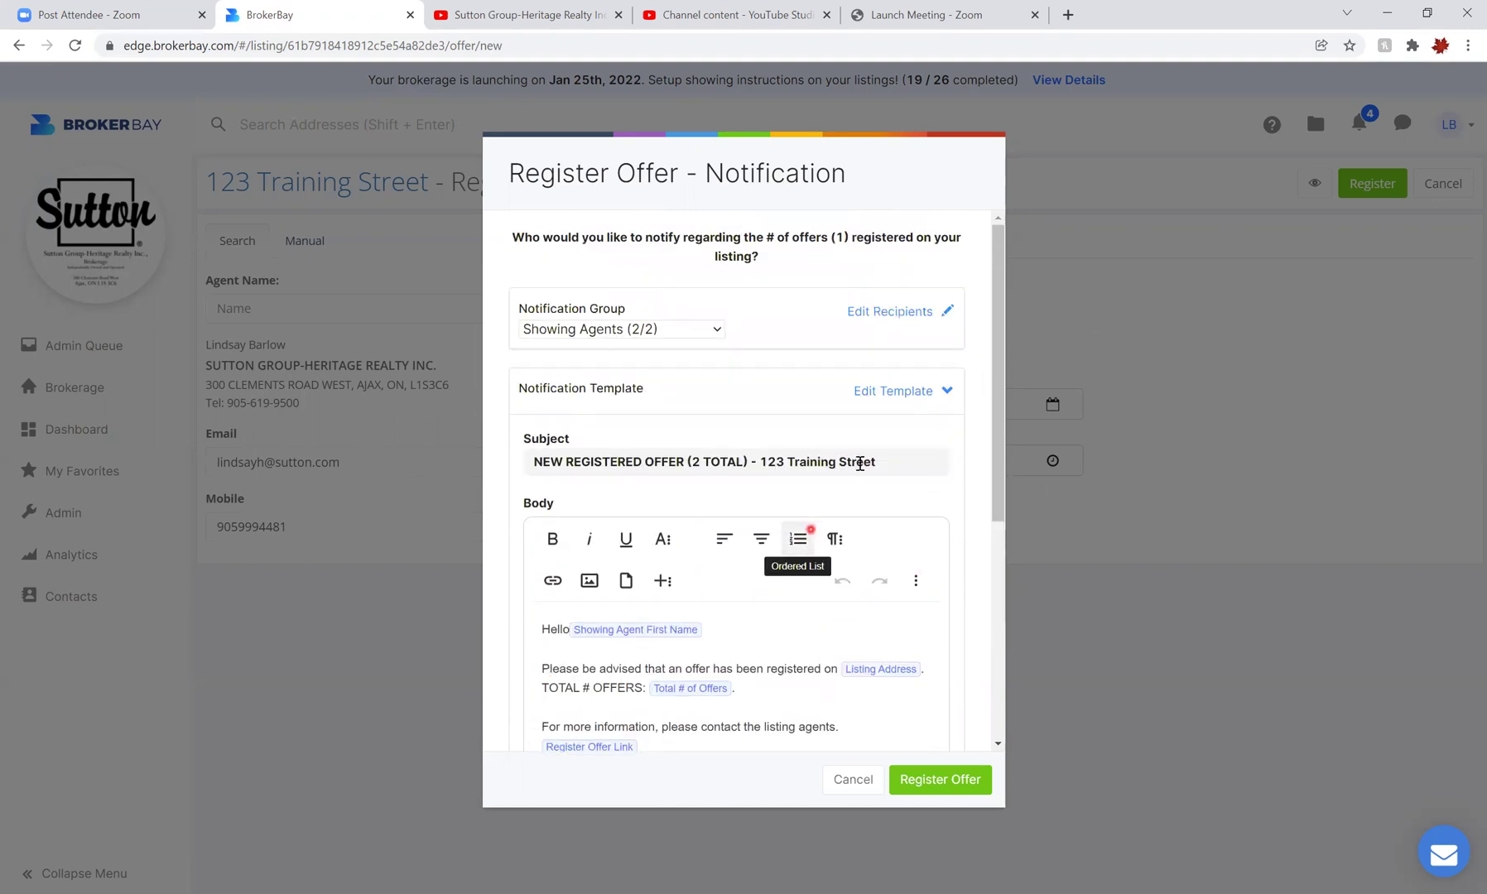
left_click(947, 391)
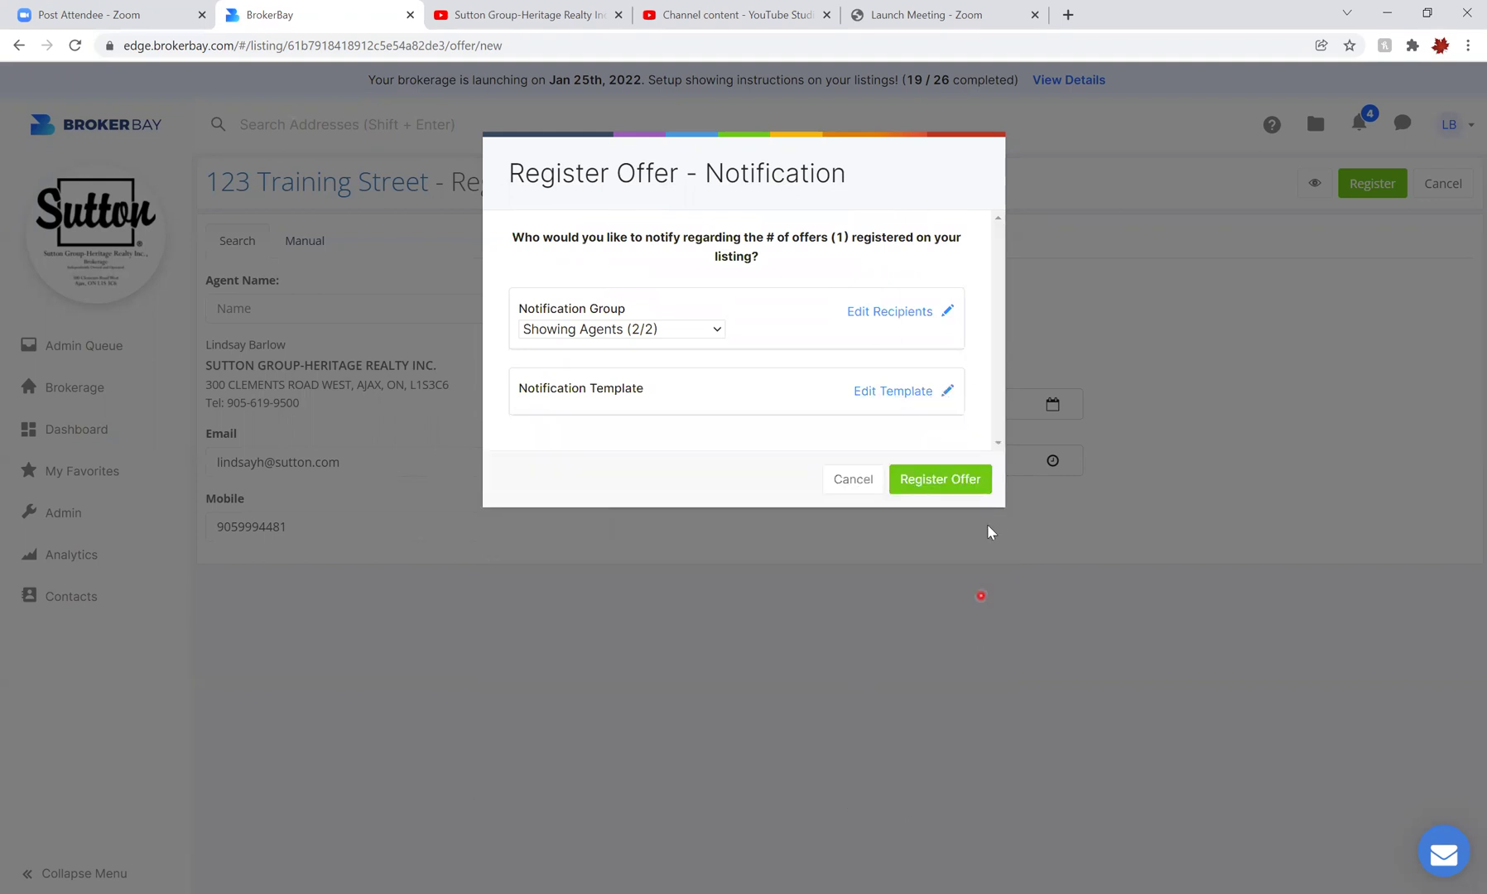
Register the offer, notifying all showing agents, and dismiss the Offer Registered confirmation
left_click(940, 484)
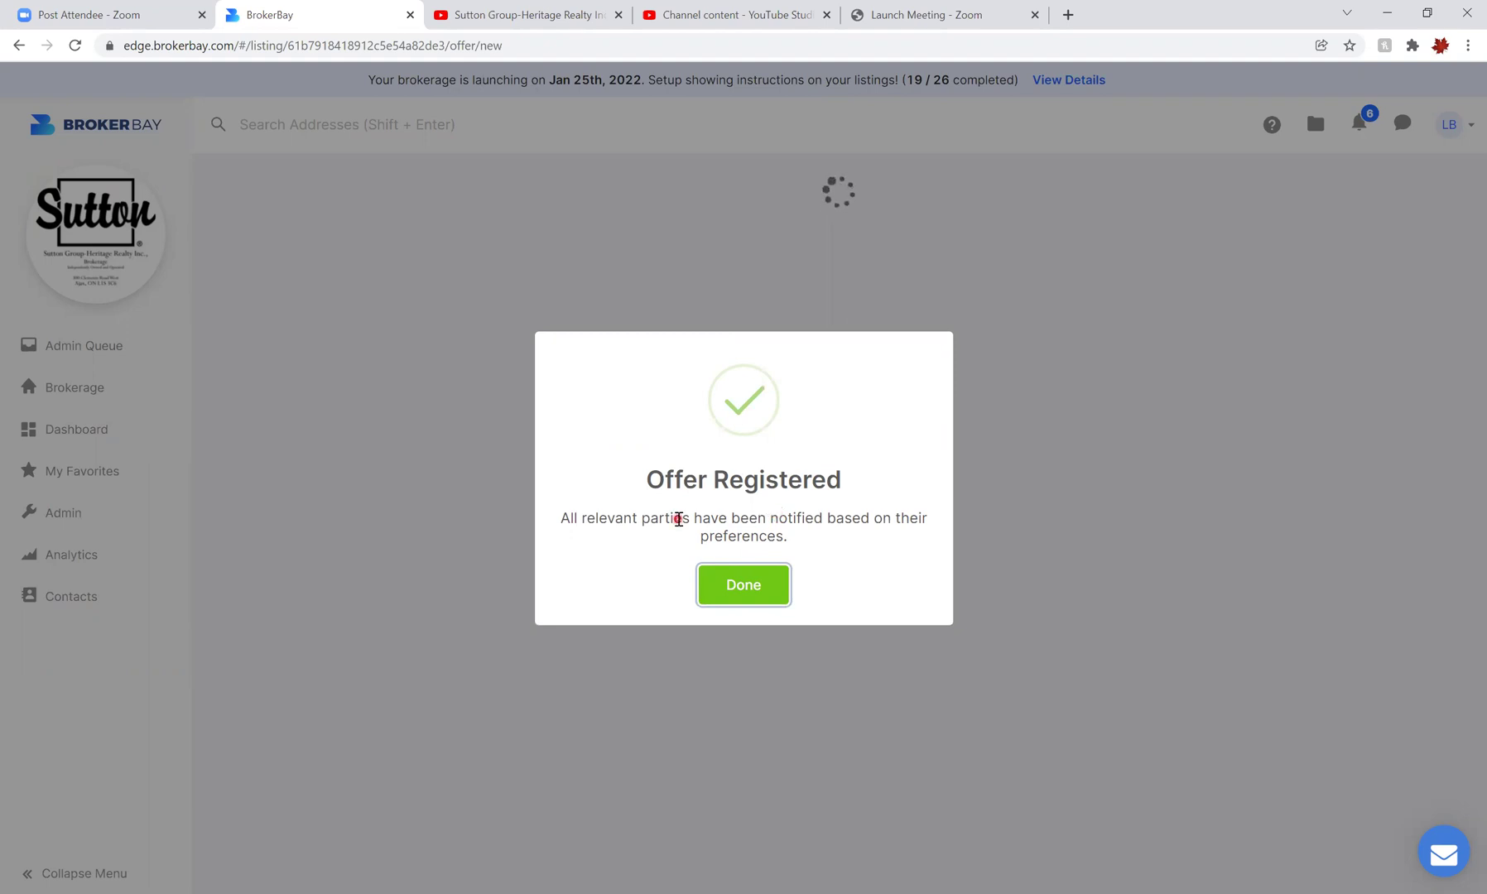
left_click(747, 584)
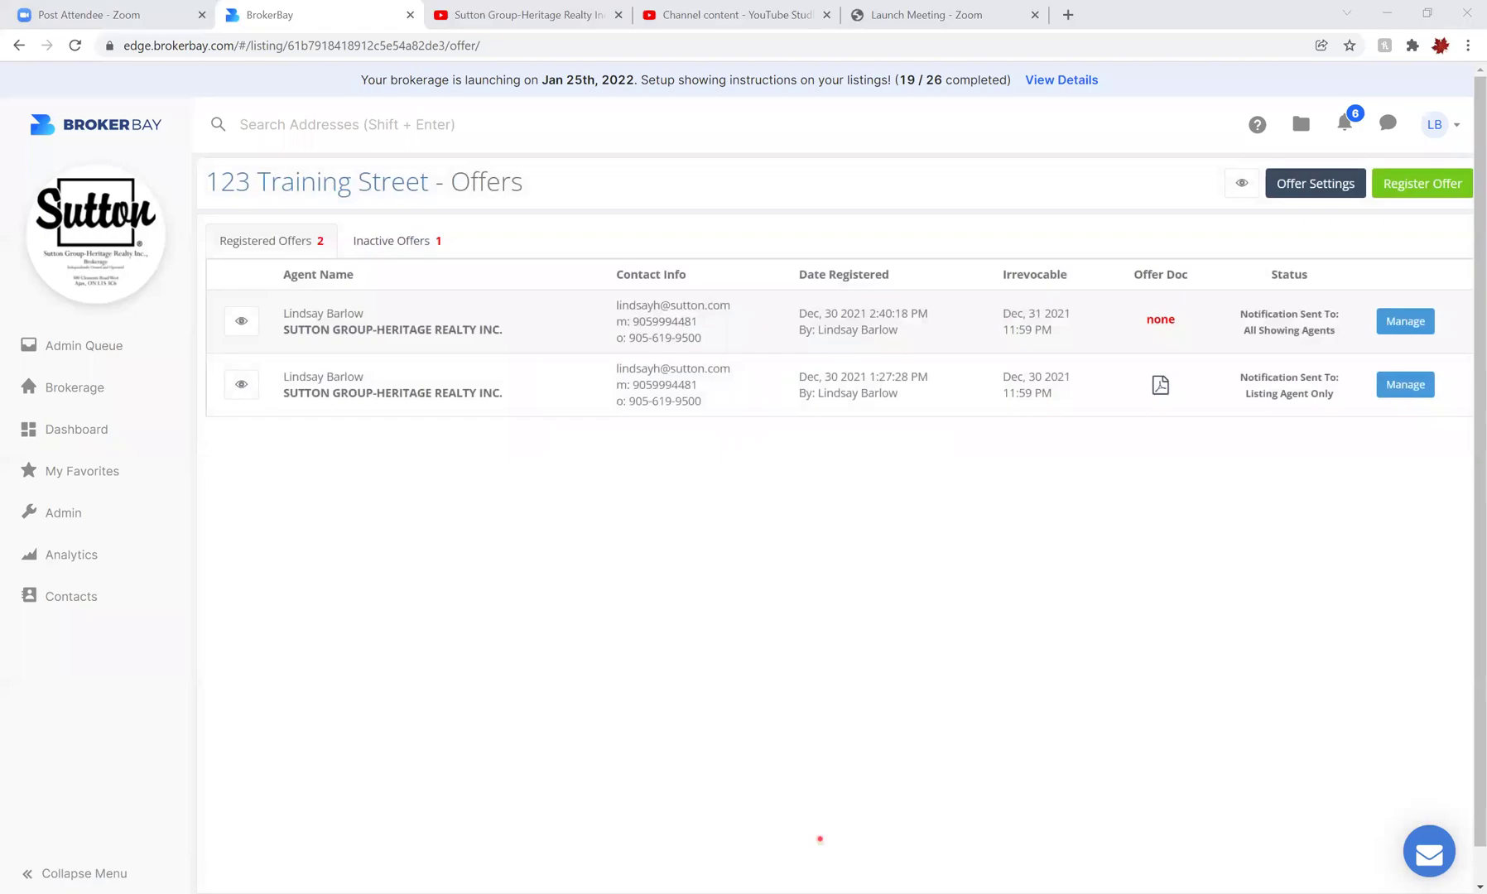
Switch to Windows Photos and advance to screenshot IMG_4035 of the mobile agent search
key("alt+Tab")
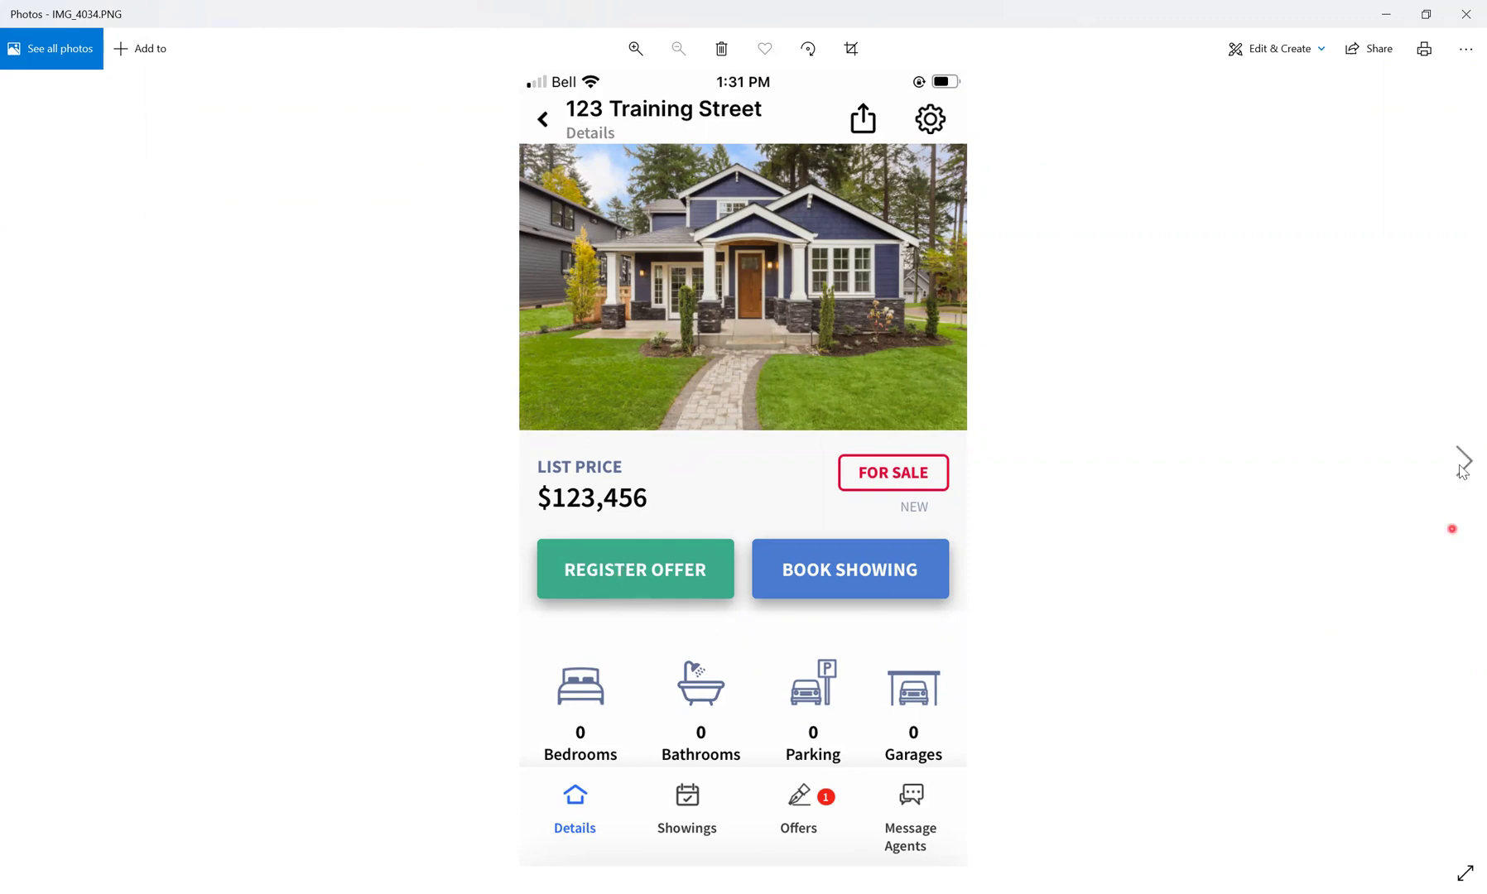
left_click(1464, 461)
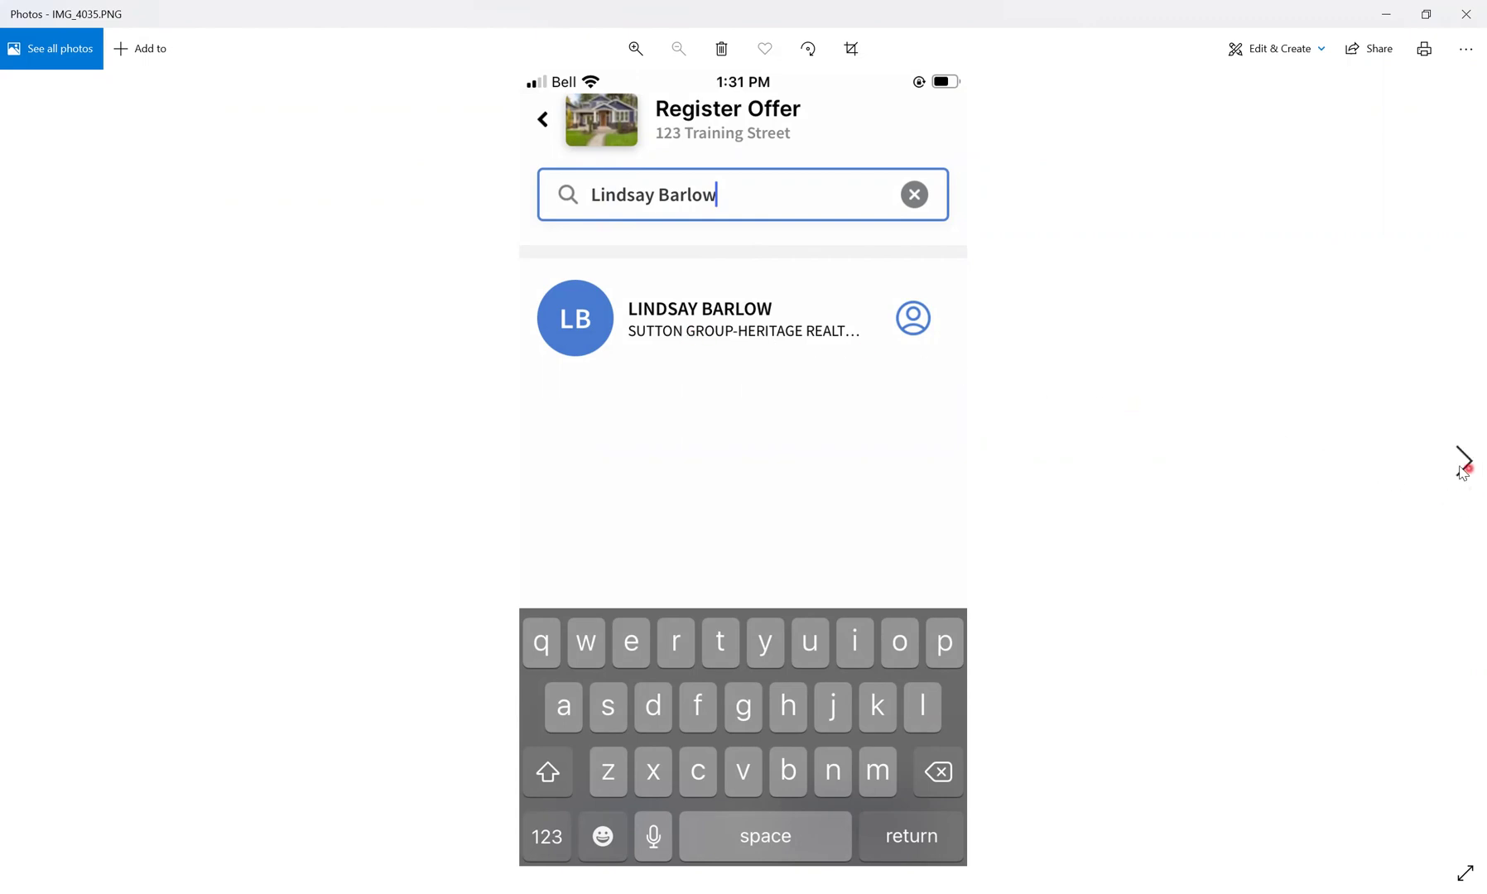
Advance to IMG_4036, the mobile offer form with irrevocability 2021-12-30, 11:59 PM
left_click(1464, 468)
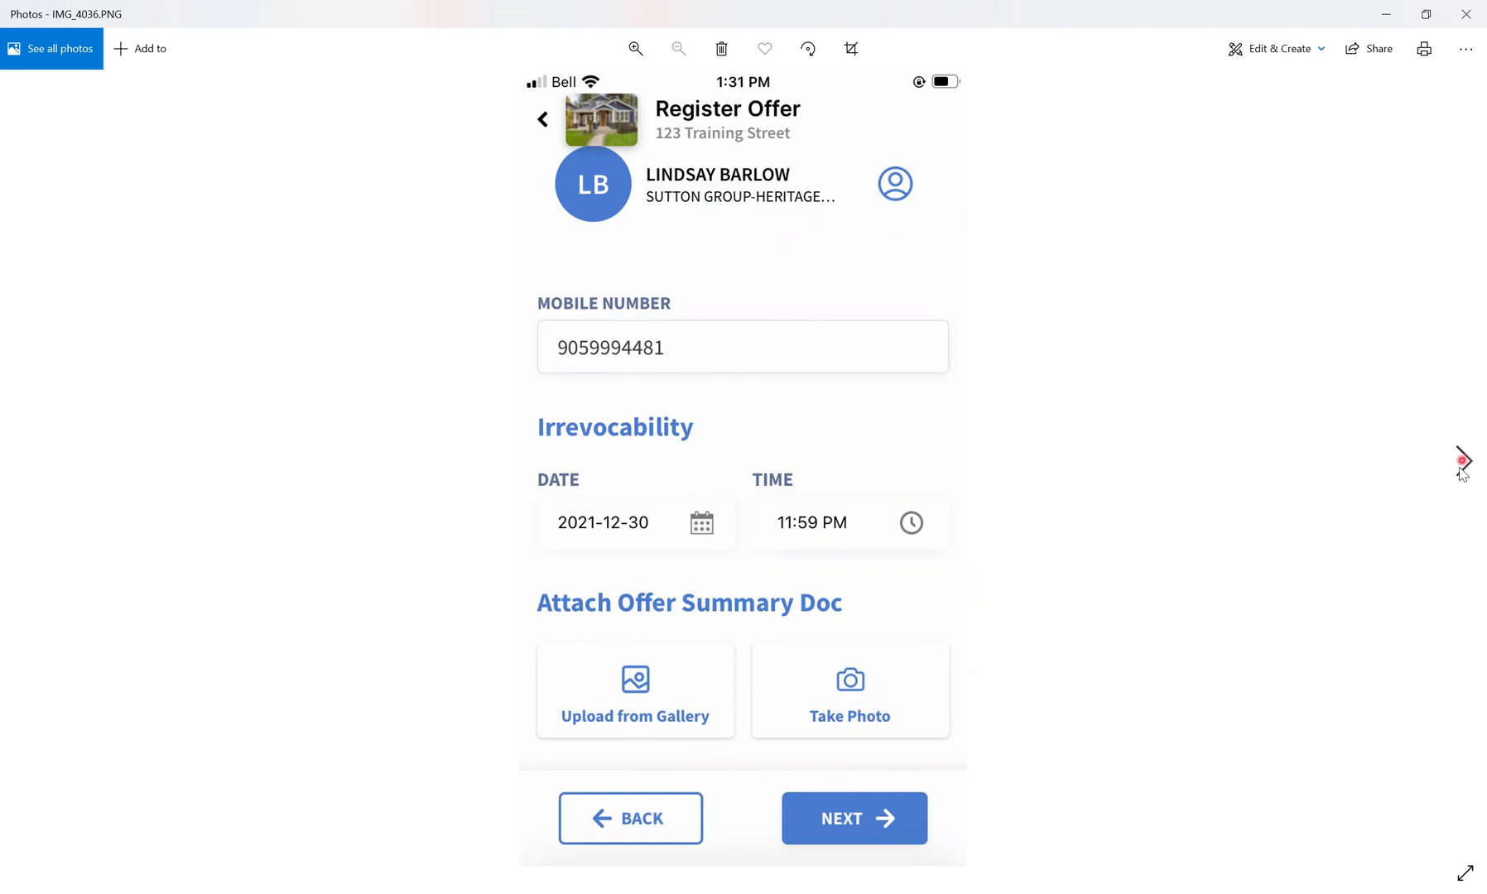
Advance to IMG_4037, the mobile notification screen set to All Showing Agents (2)
left_click(1463, 457)
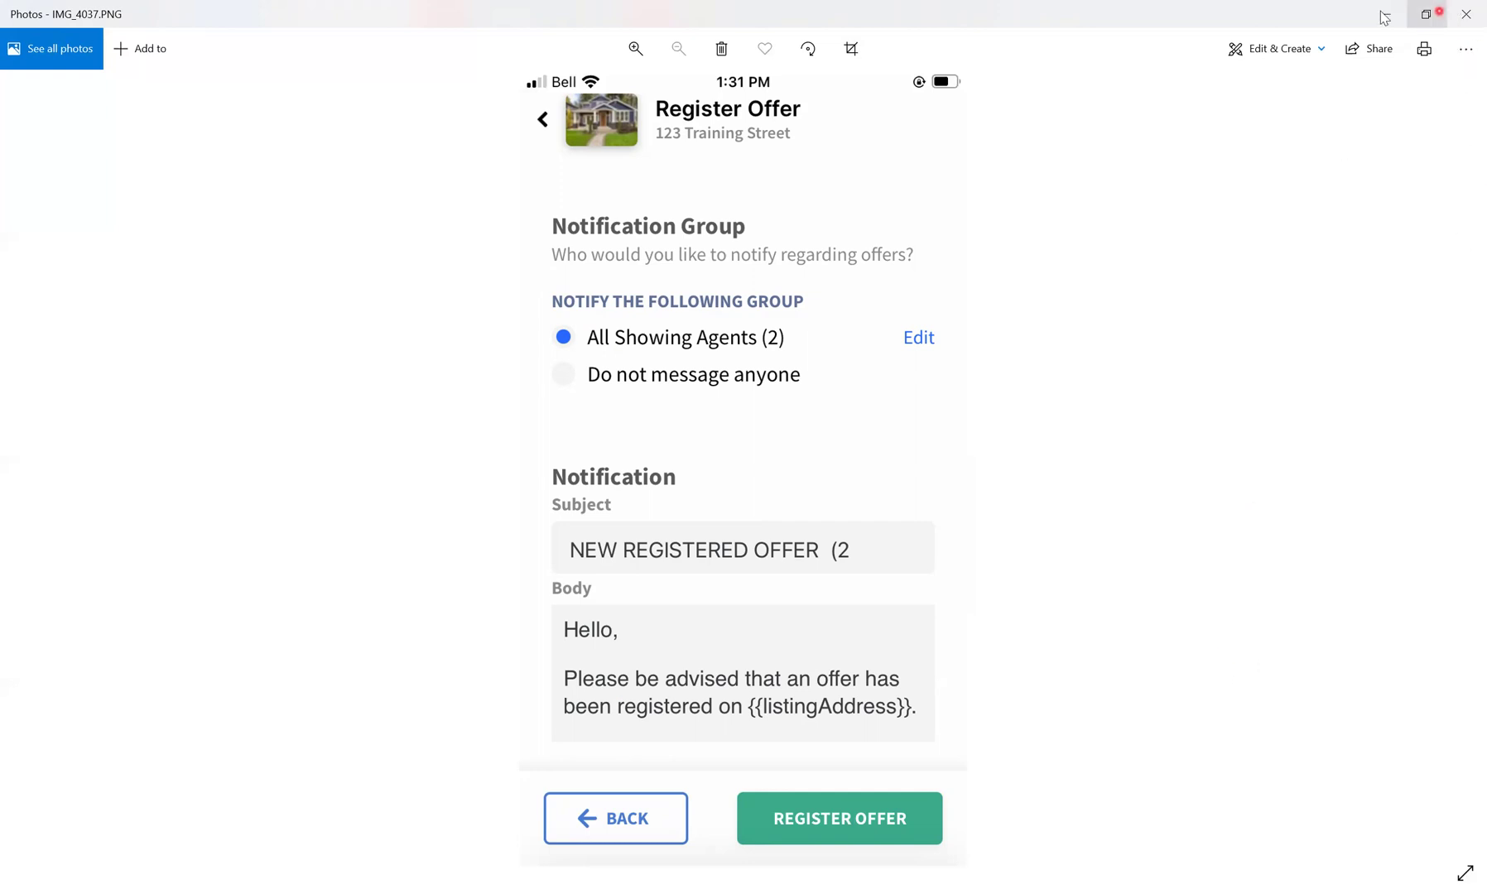
Return to Chrome and reopen the 123 Training Street offers page via the Dashboard
key("alt+Tab")
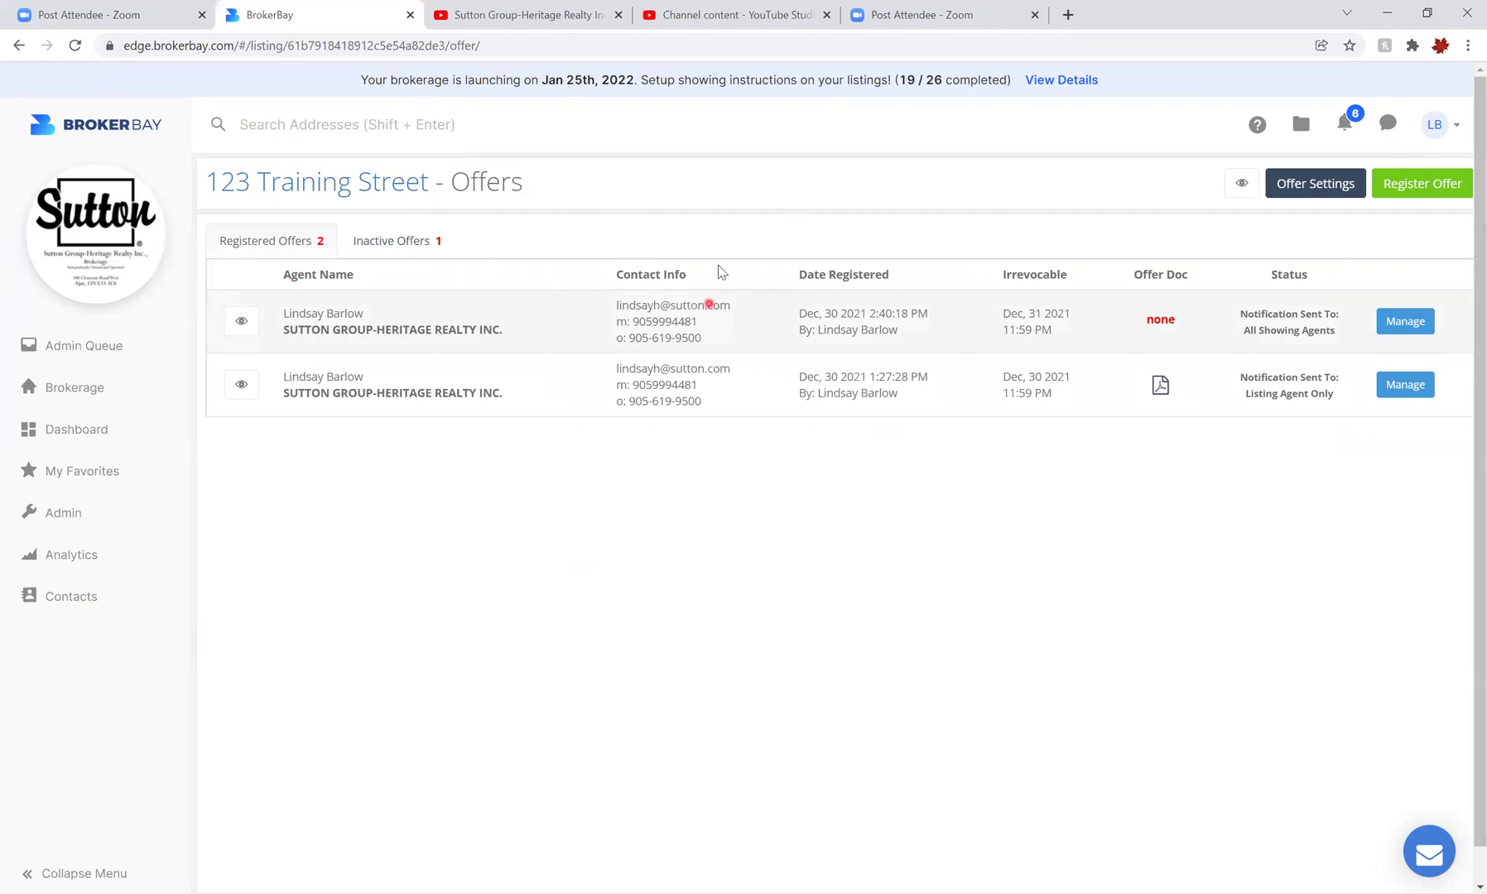
left_click(45, 451)
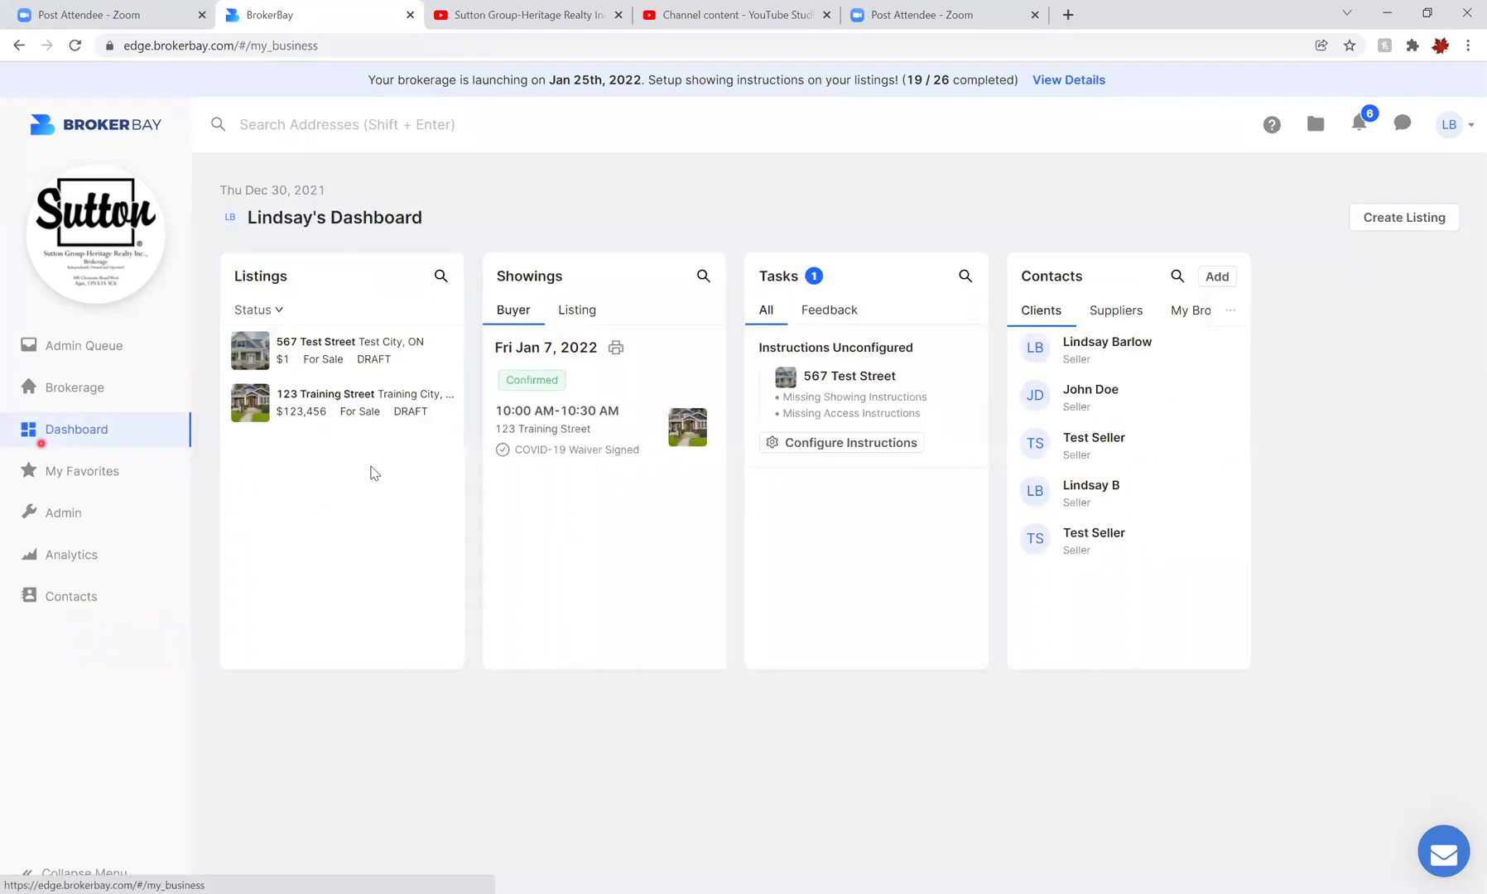
left_click(309, 414)
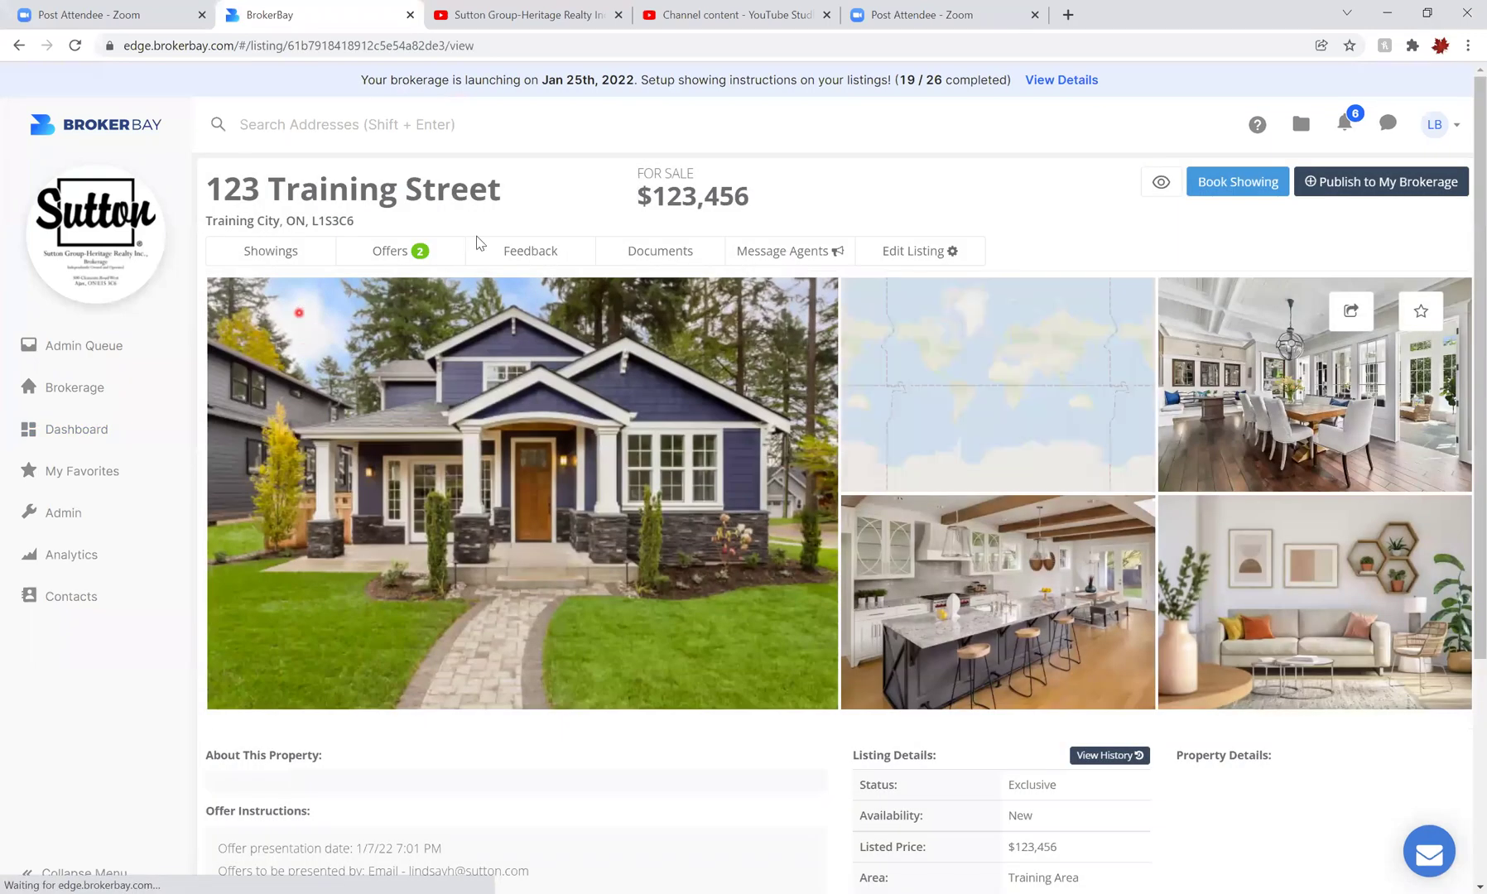
left_click(403, 253)
Show the Offers tab listing the new offer irrevocable until Dec 31, 2021
left_click(397, 264)
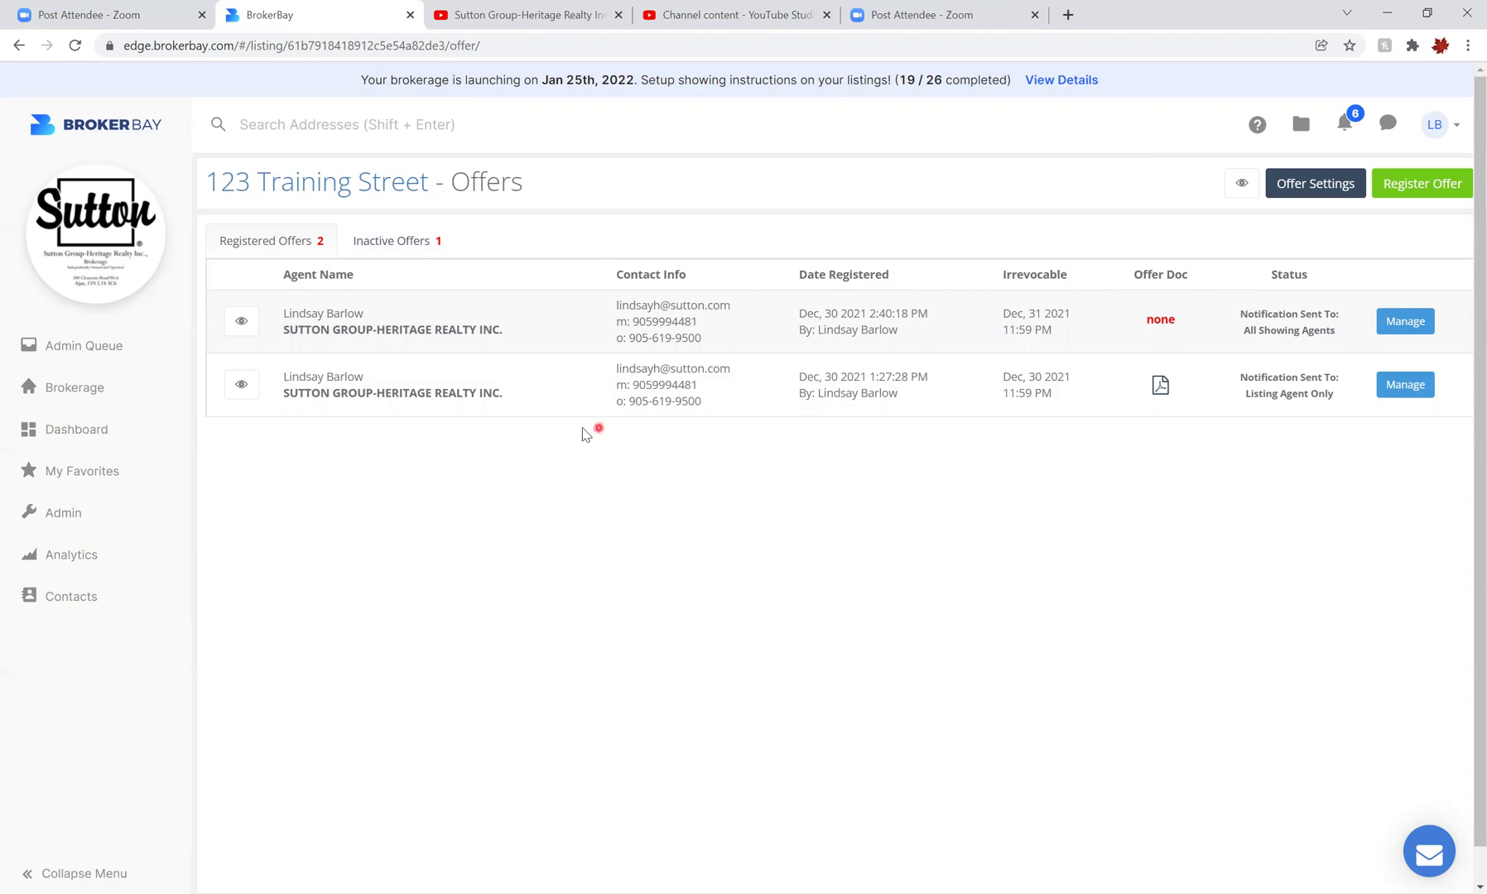
left_click(241, 385)
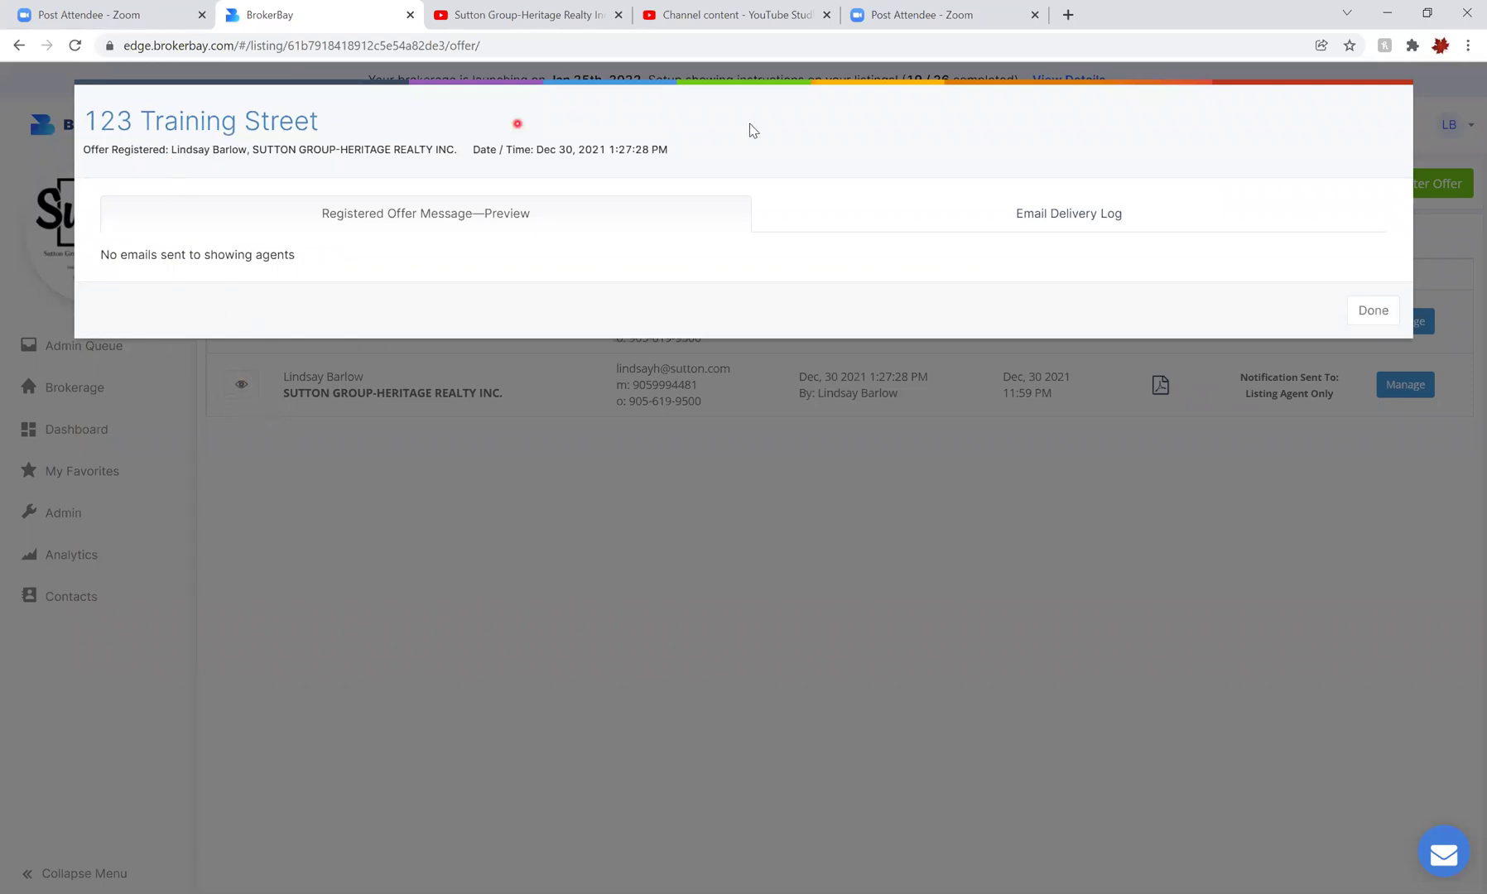
left_click(957, 222)
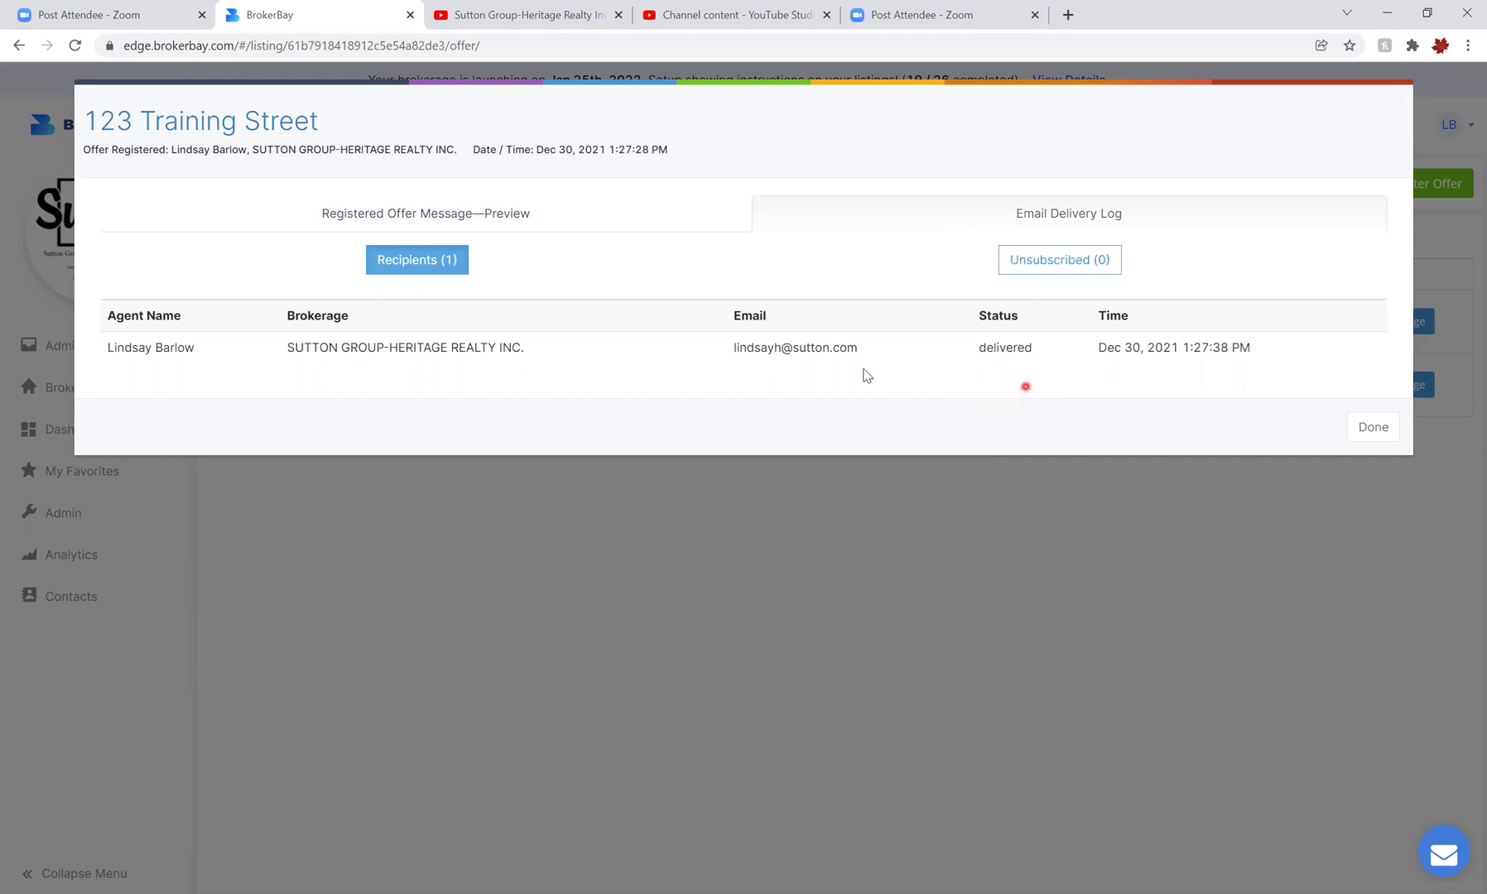
left_click(1368, 429)
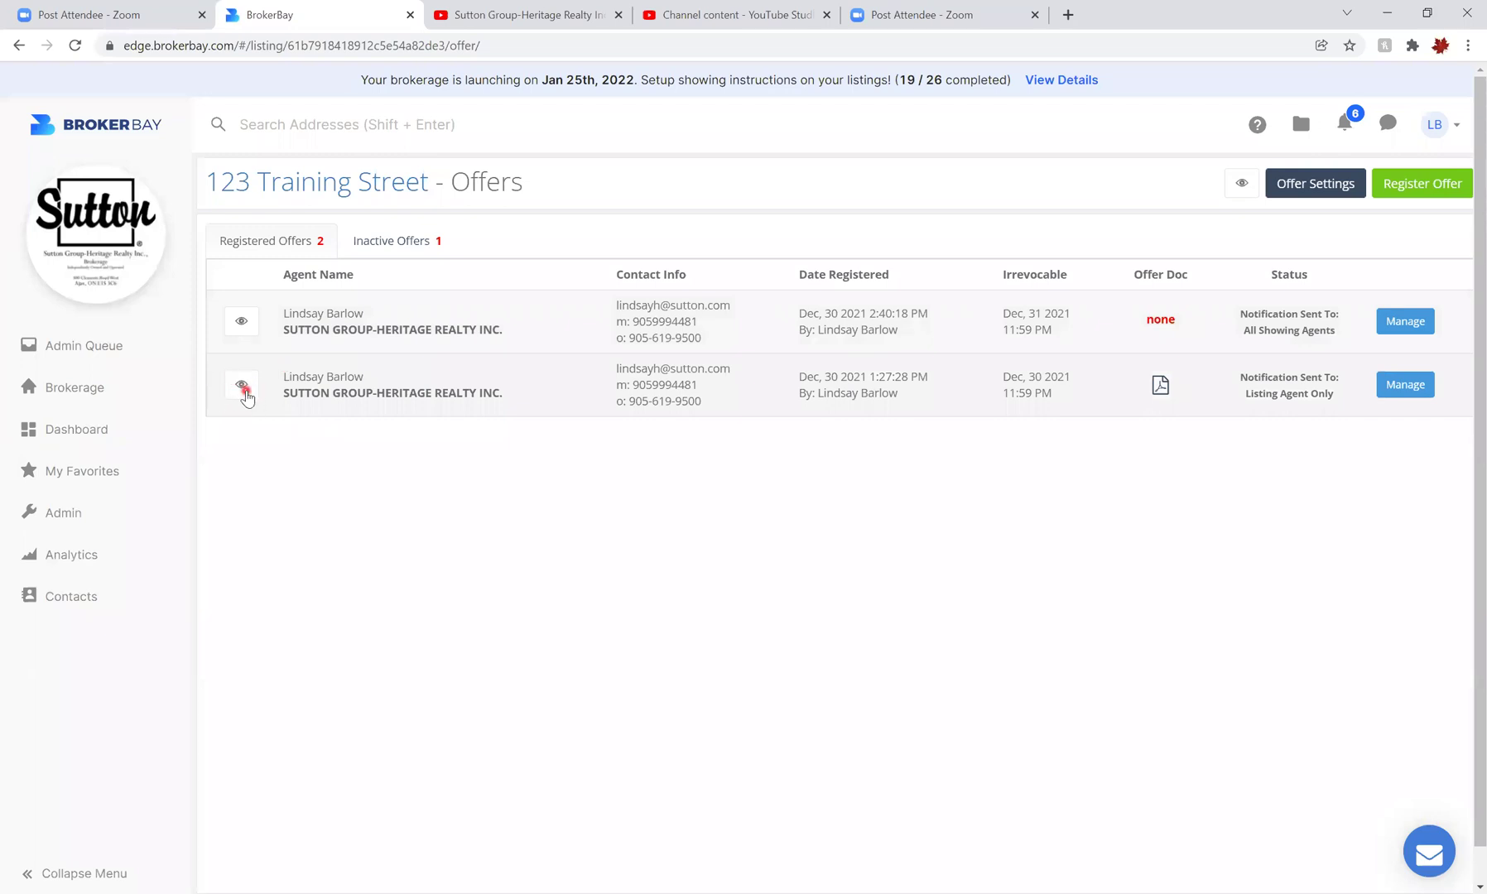
Open the second offer's Update Offer page and review its Attach Offer Doc and Delete options
left_click(1408, 389)
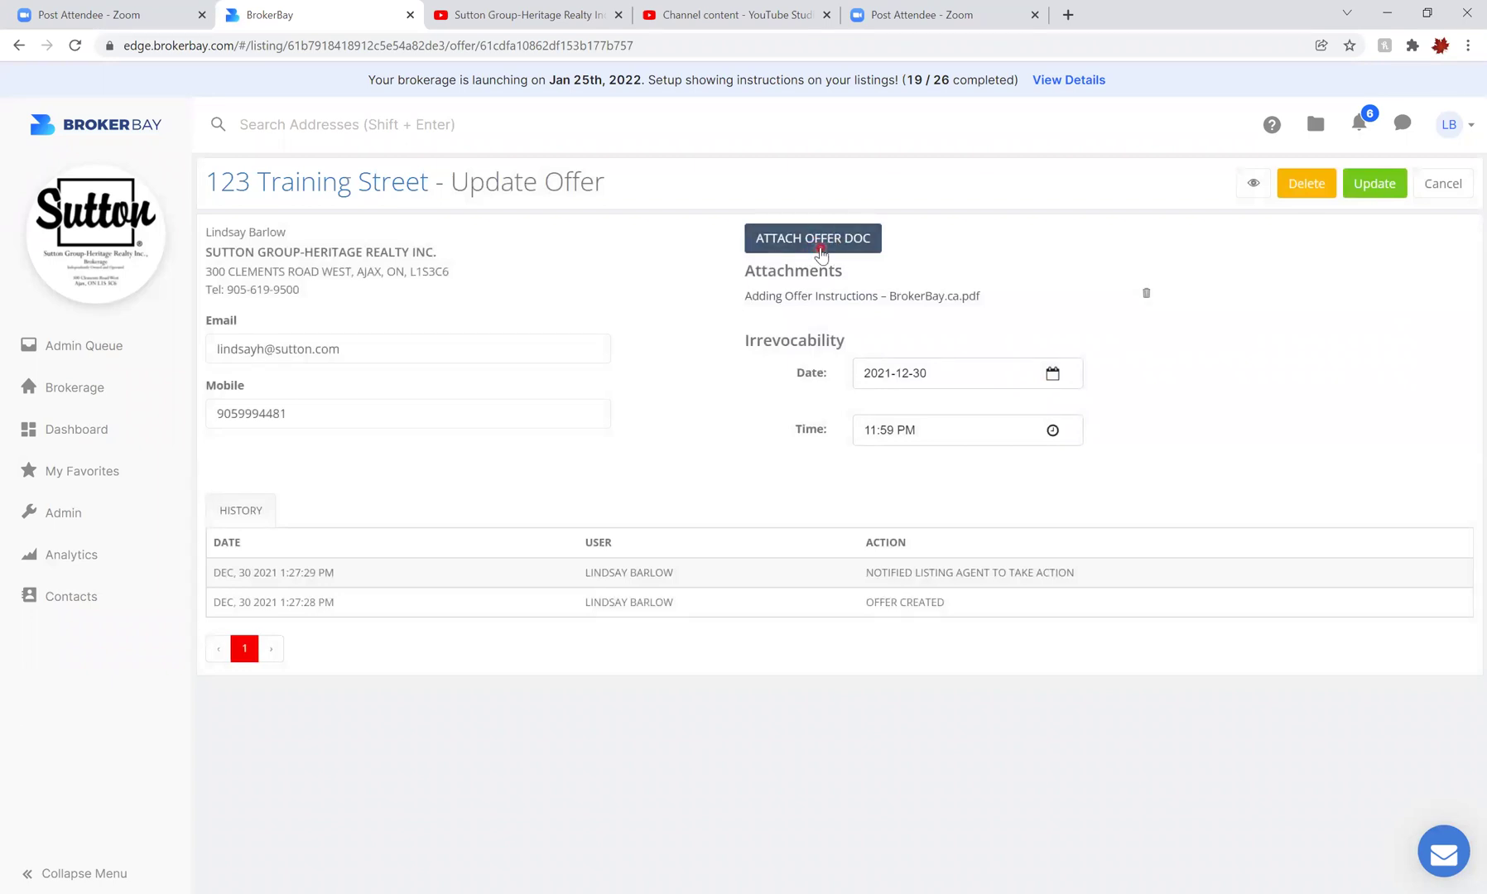
left_click(863, 238)
left_click(1313, 187)
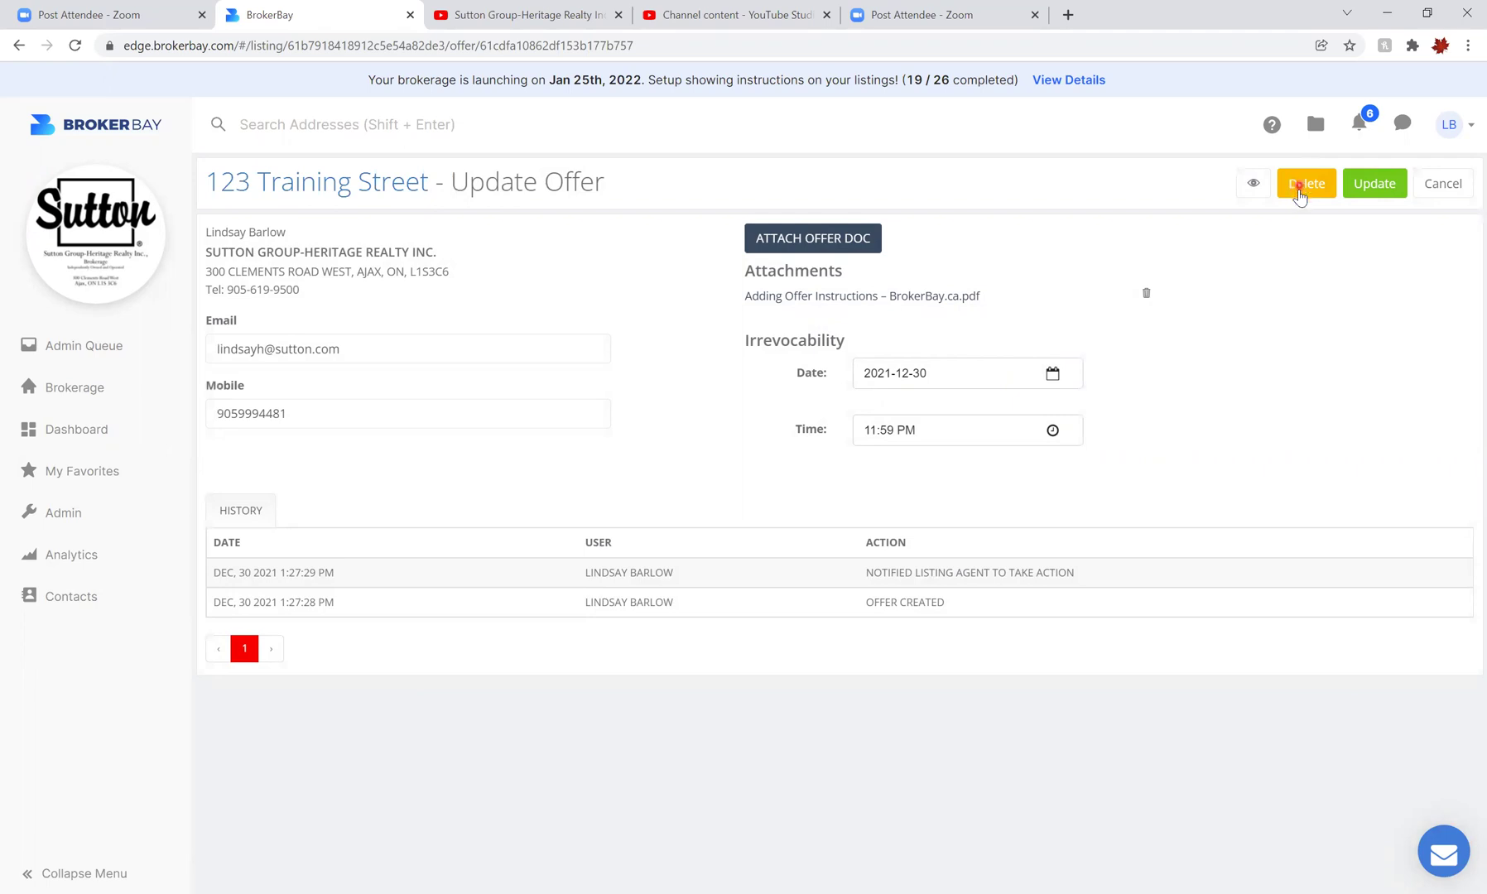
Cancel the Update Offer page unchanged, back to the offers list showing 2 registered and 1 inactive
left_click(1447, 185)
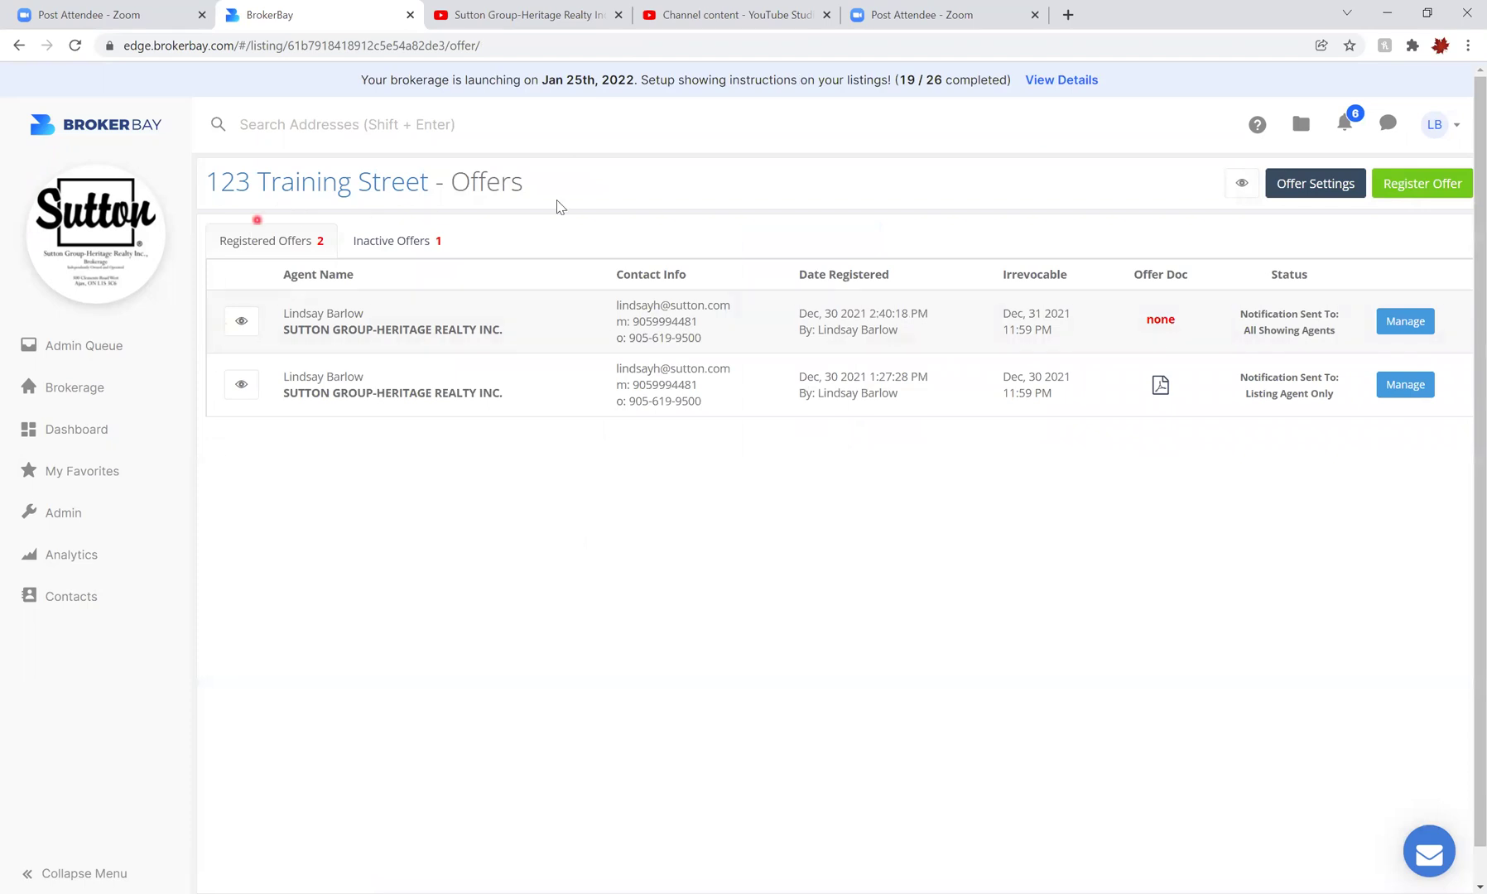